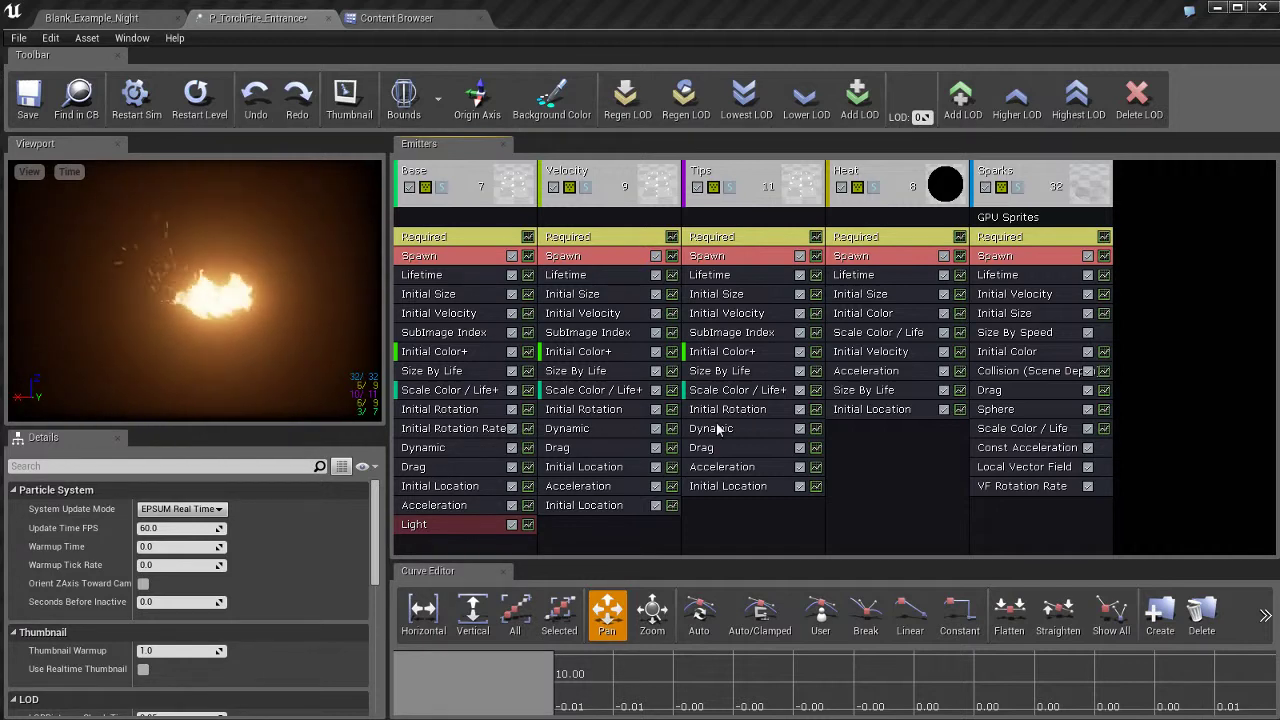
# Visit the Content Browser, then return to the P_TorchFire_Entrance Cascade editor.
pyautogui.click(410, 20)
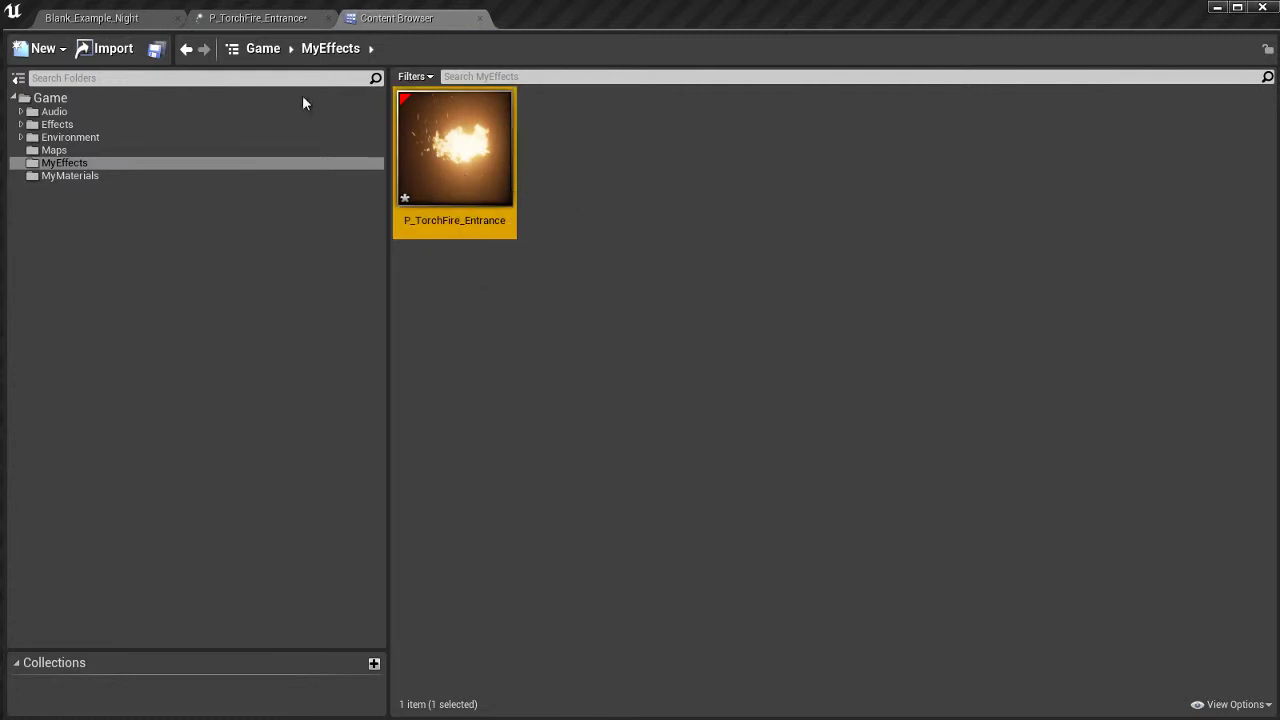
pyautogui.click(268, 19)
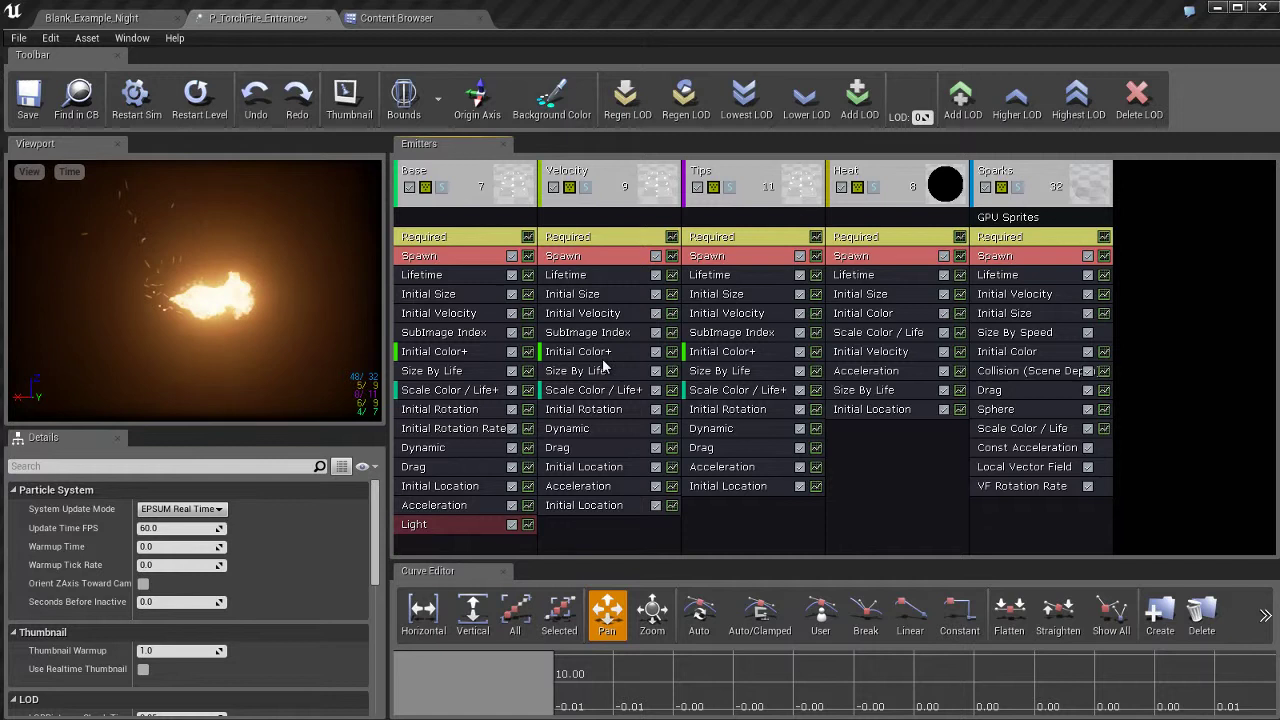
pyautogui.click(480, 205)
pyautogui.click(615, 208)
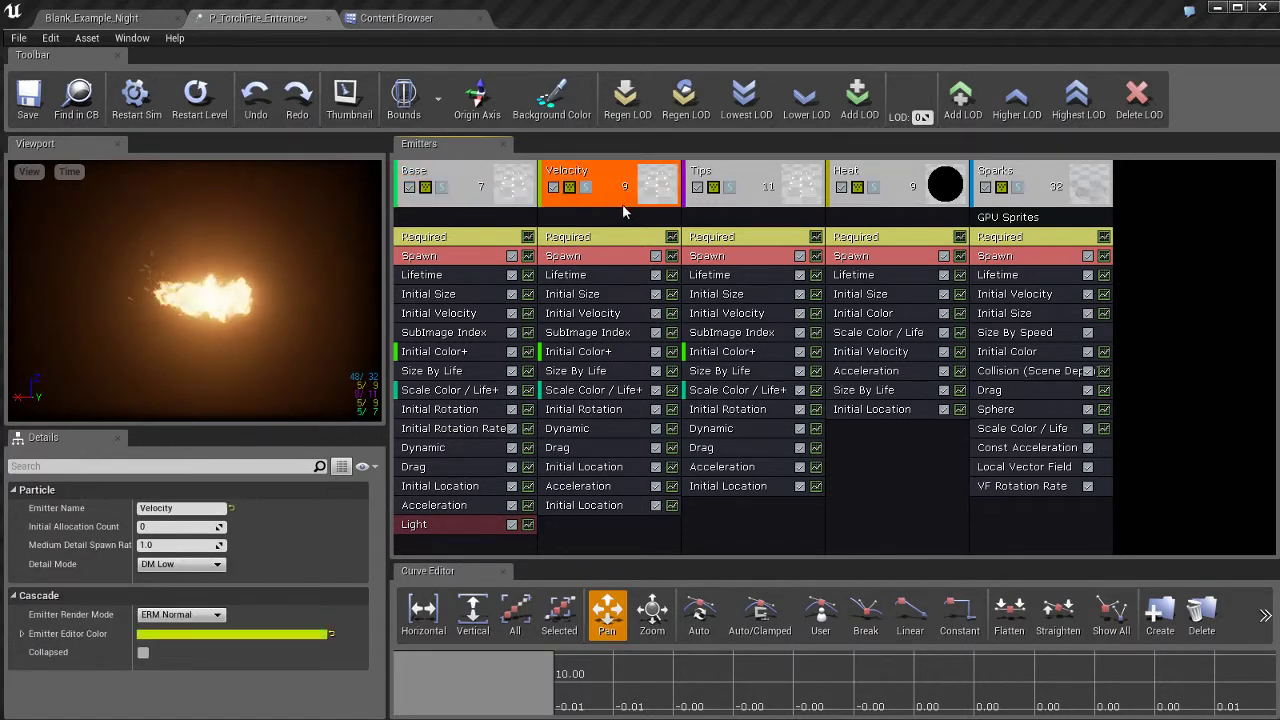
pyautogui.click(745, 210)
pyautogui.click(860, 210)
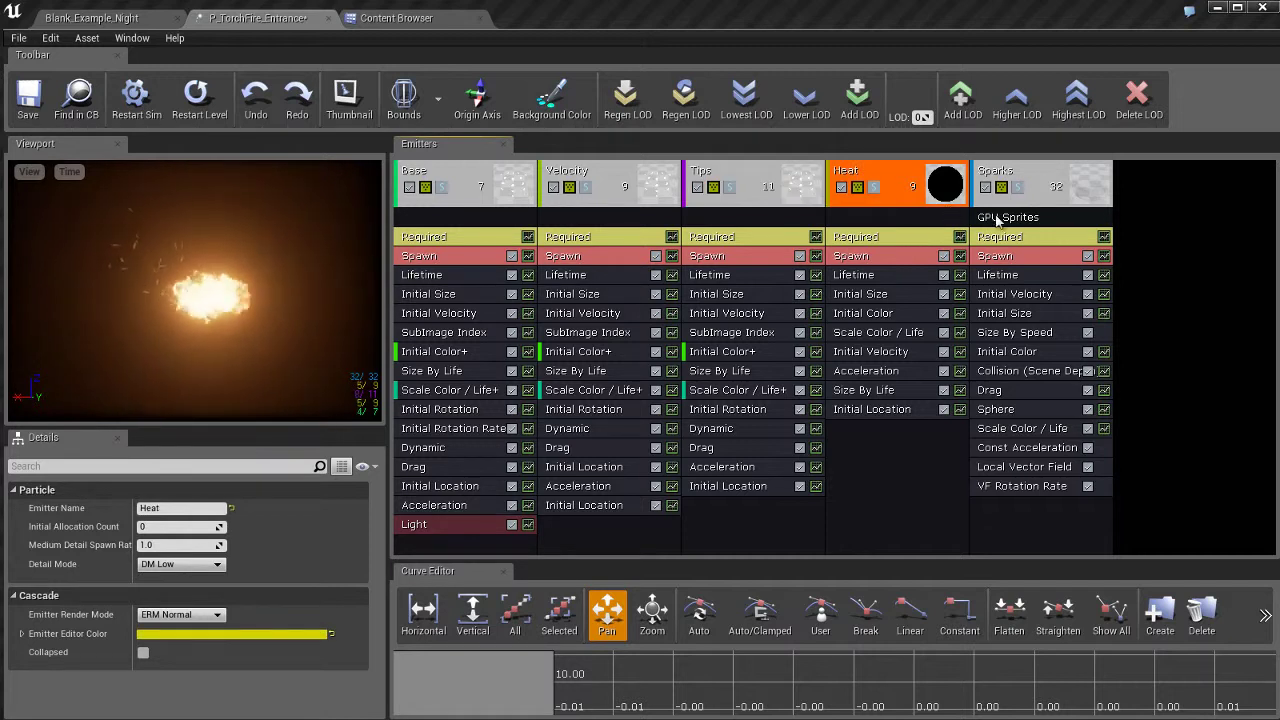
pyautogui.click(1040, 198)
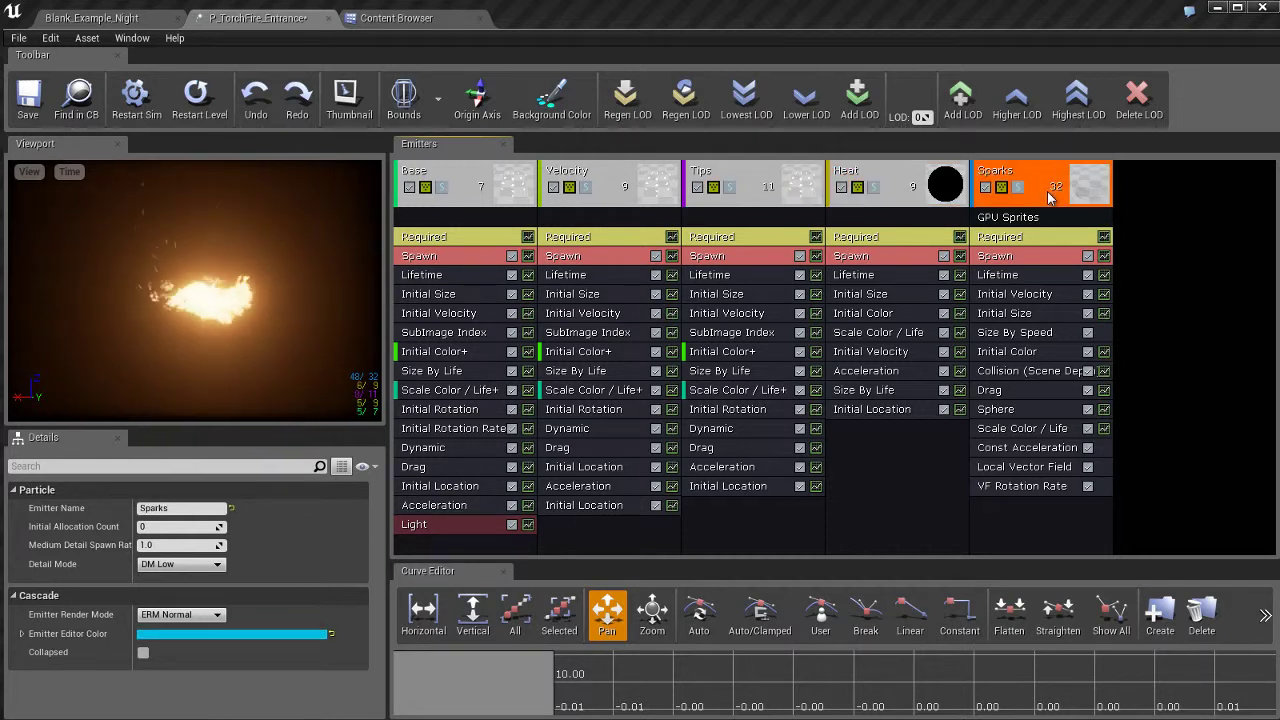
pyautogui.click(460, 178)
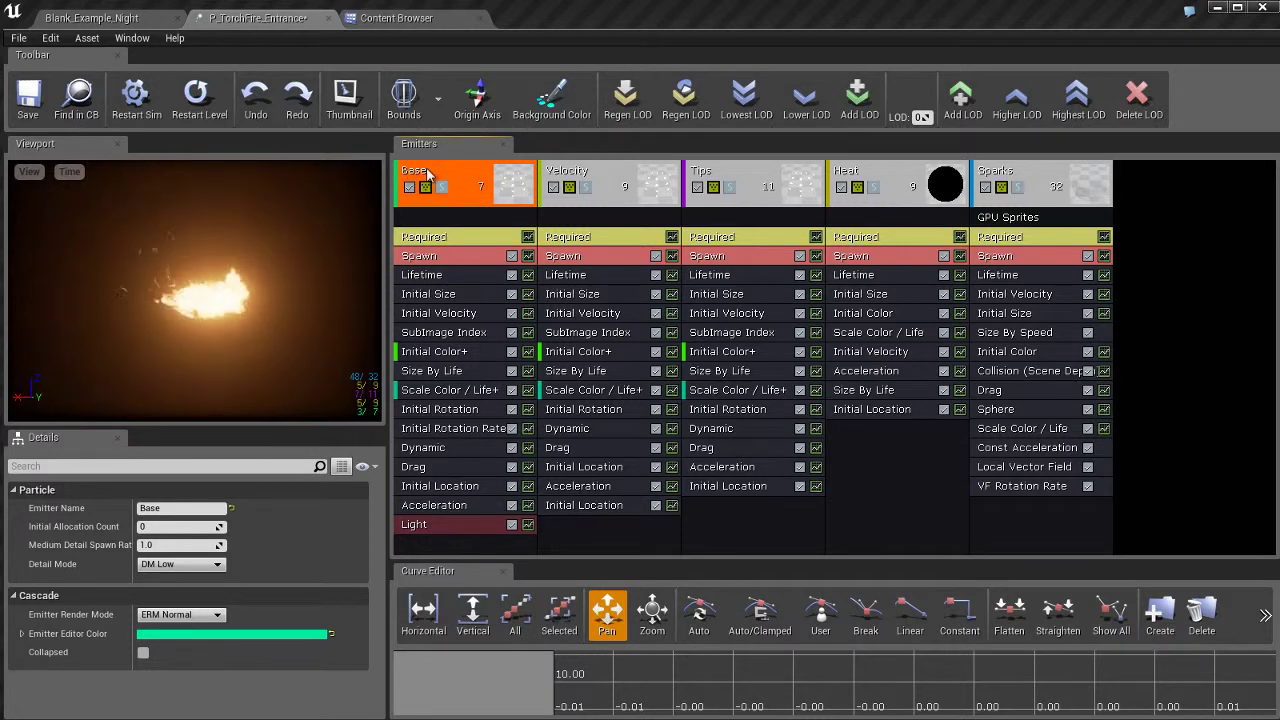
pyautogui.click(603, 178)
pyautogui.click(770, 178)
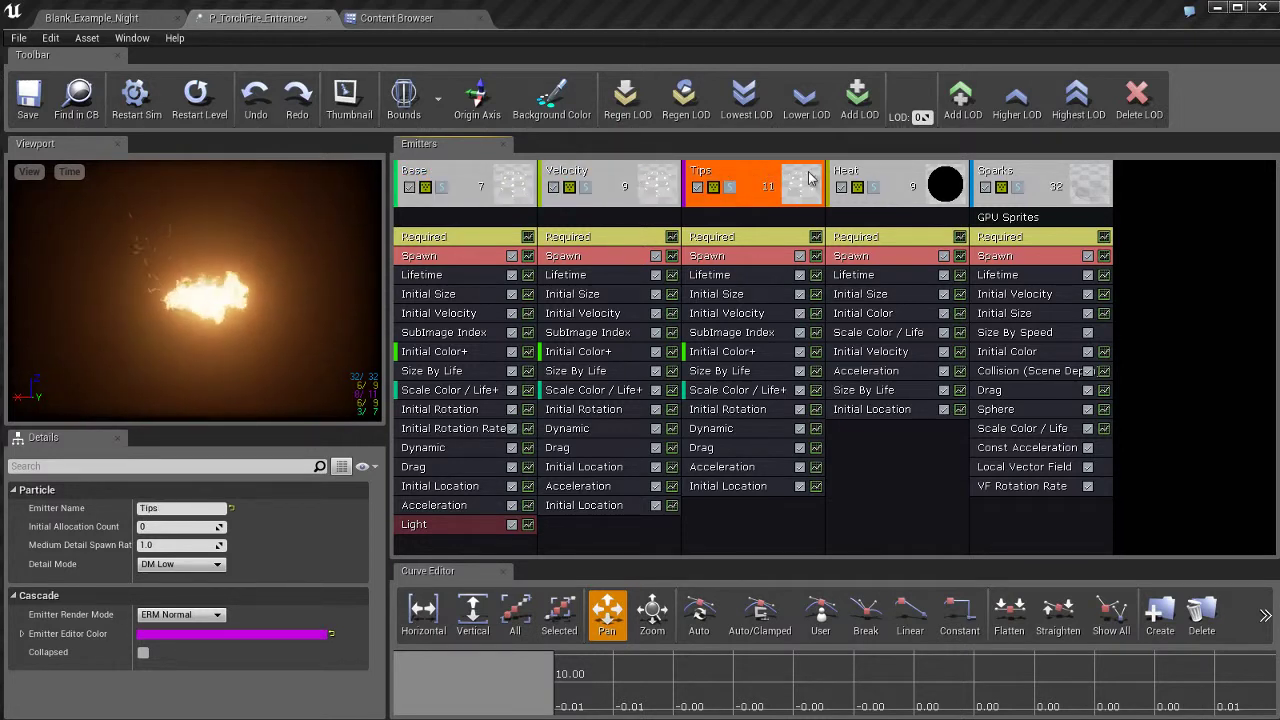
pyautogui.click(905, 180)
pyautogui.click(1047, 180)
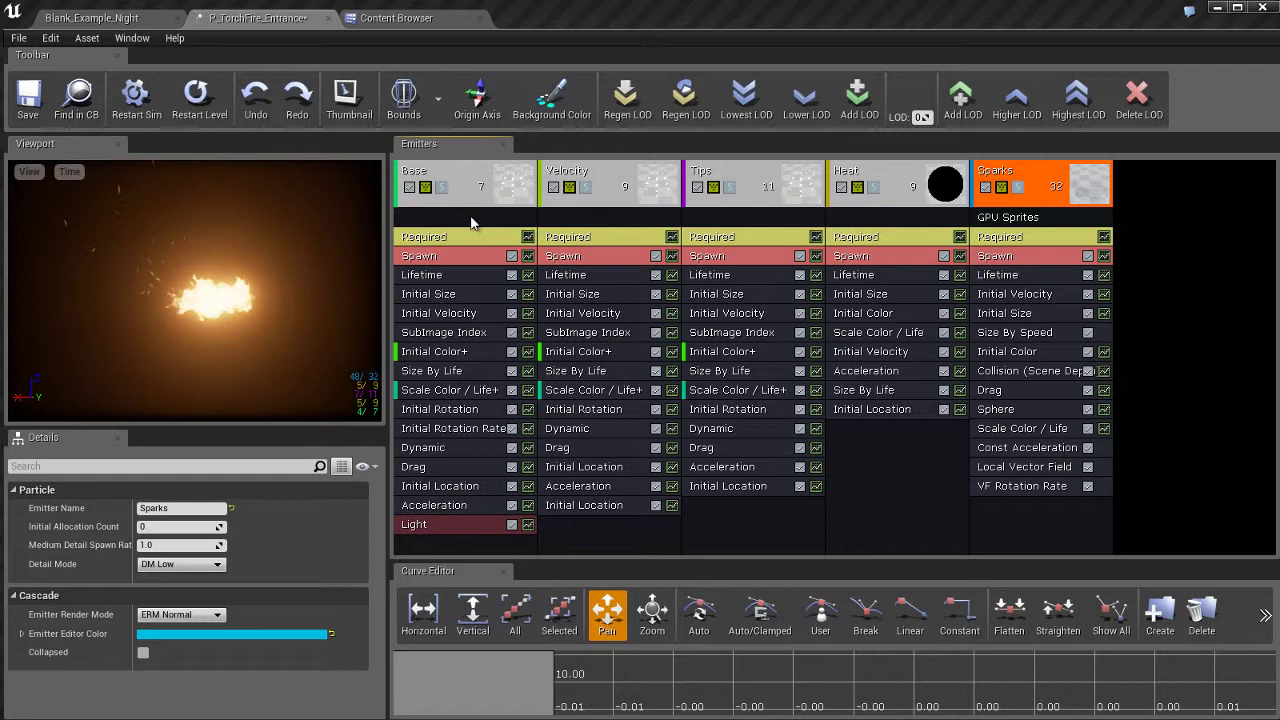
pyautogui.click(496, 200)
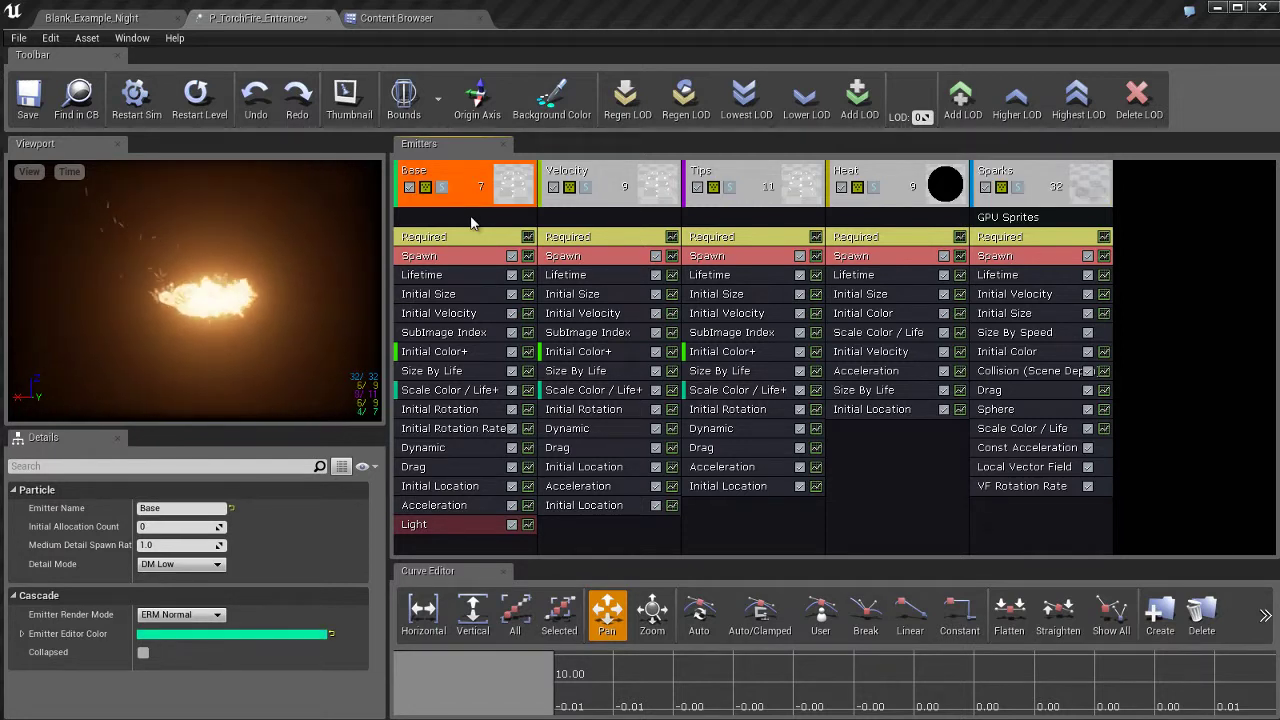
pyautogui.click(883, 512)
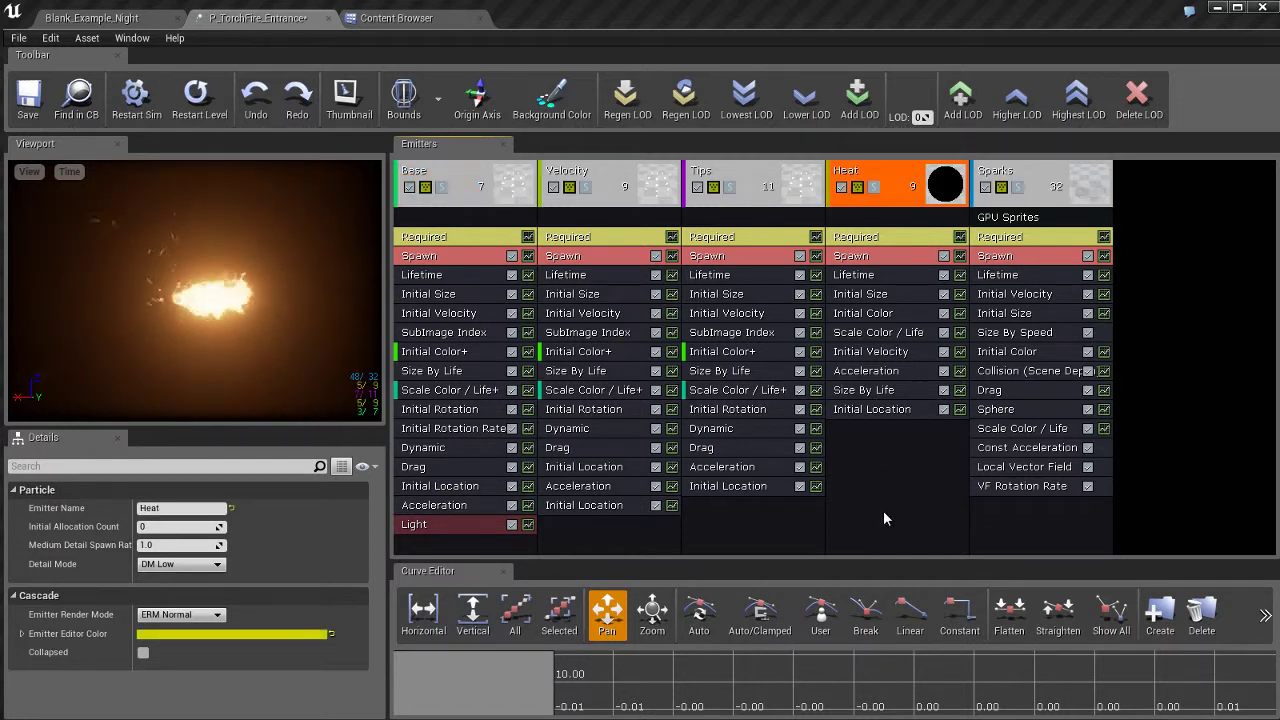
pyautogui.click(749, 514)
pyautogui.click(907, 514)
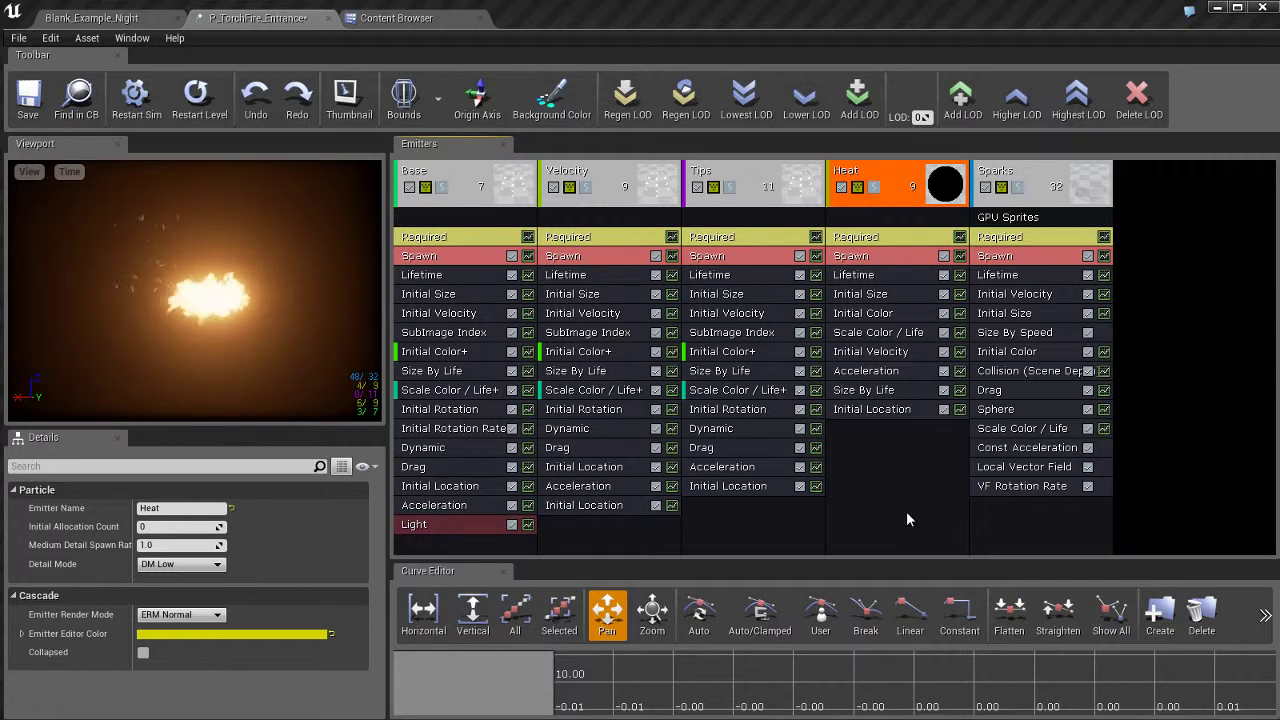
# Show the system settings, reselect P_TorchFire_Entrance in the Content Browser, then select the Base emitter.
pyautogui.click(1190, 270)
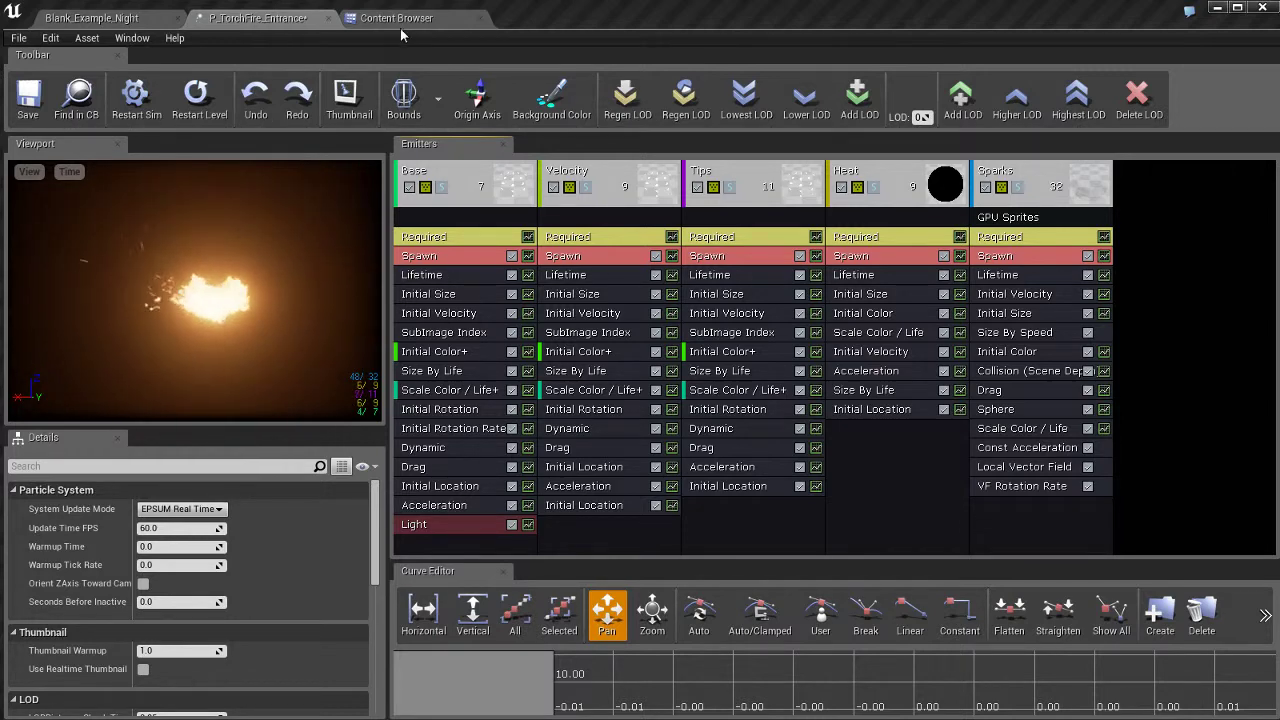
pyautogui.click(76, 98)
pyautogui.click(452, 131)
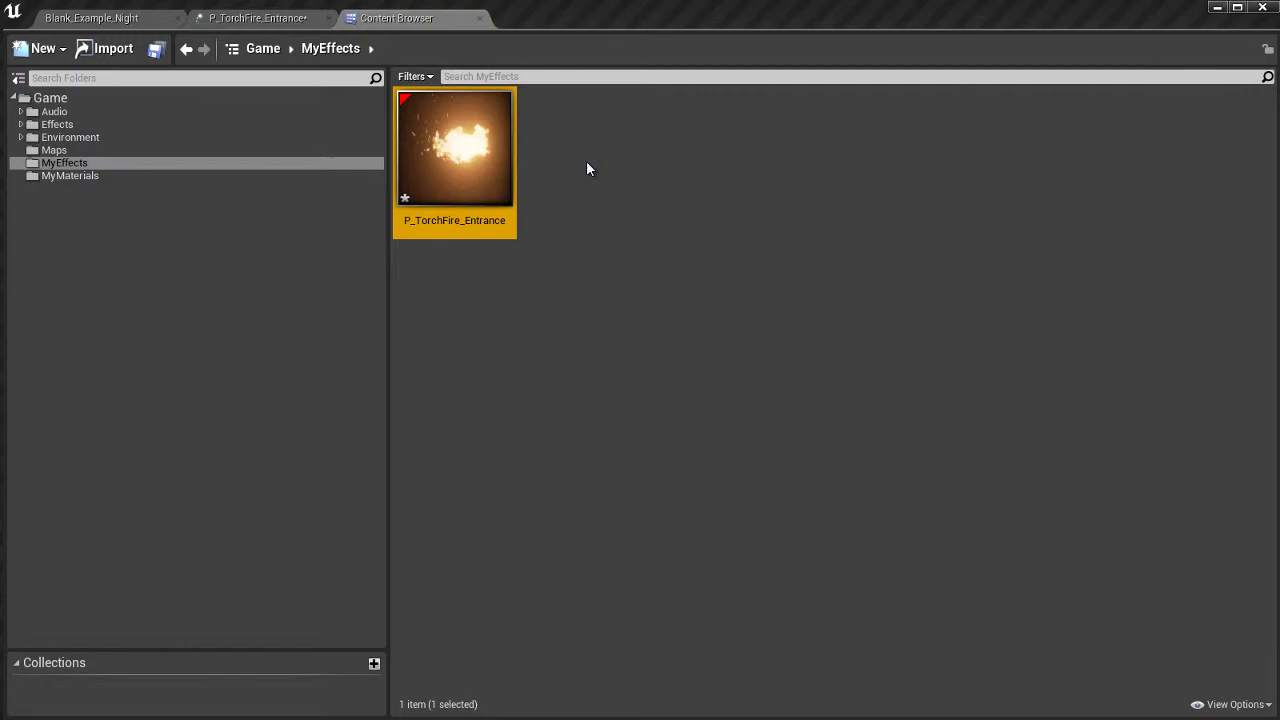
pyautogui.click(258, 18)
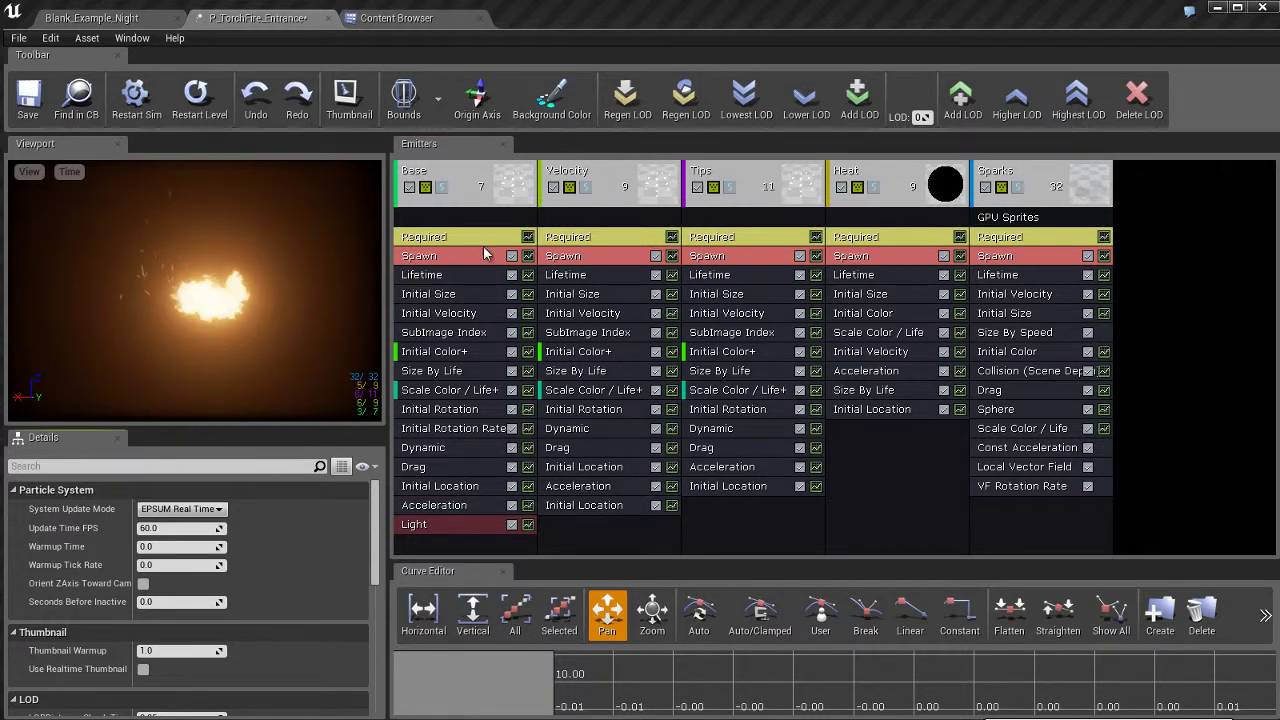
pyautogui.click(462, 201)
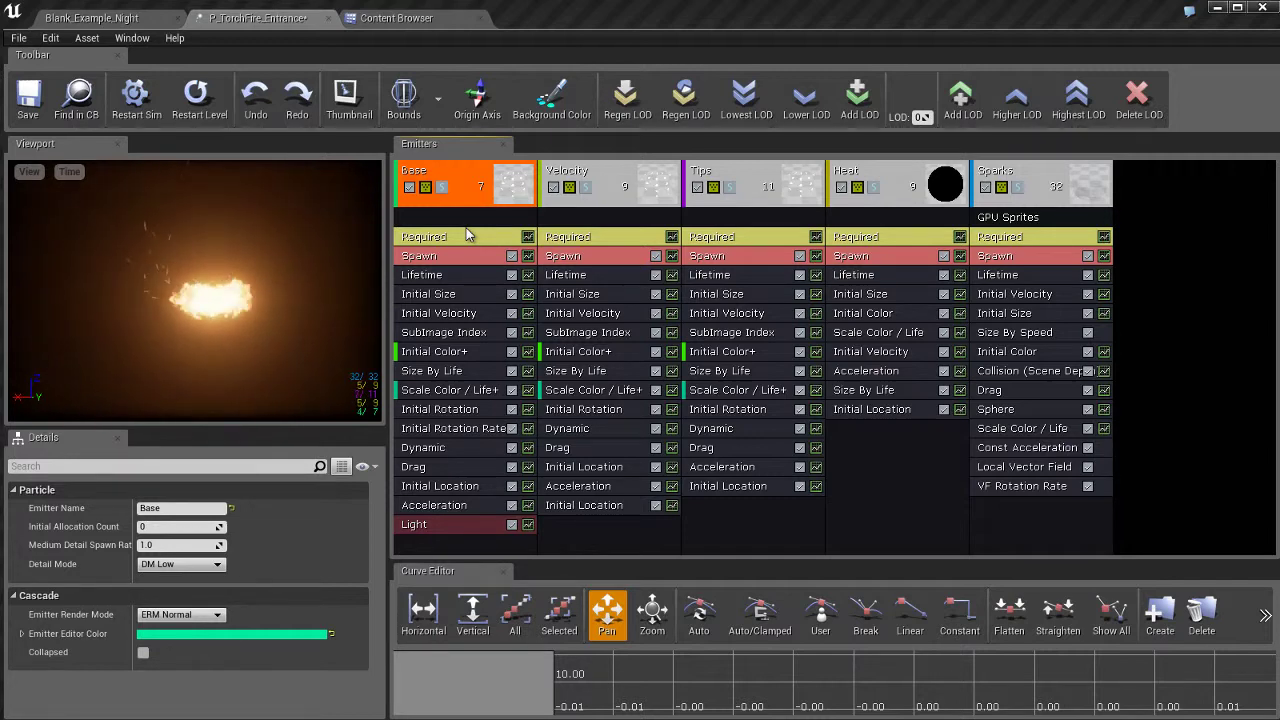
# Inspect each Base emitter module in turn, from Required down to Light.
pyautogui.click(469, 237)
pyautogui.click(467, 255)
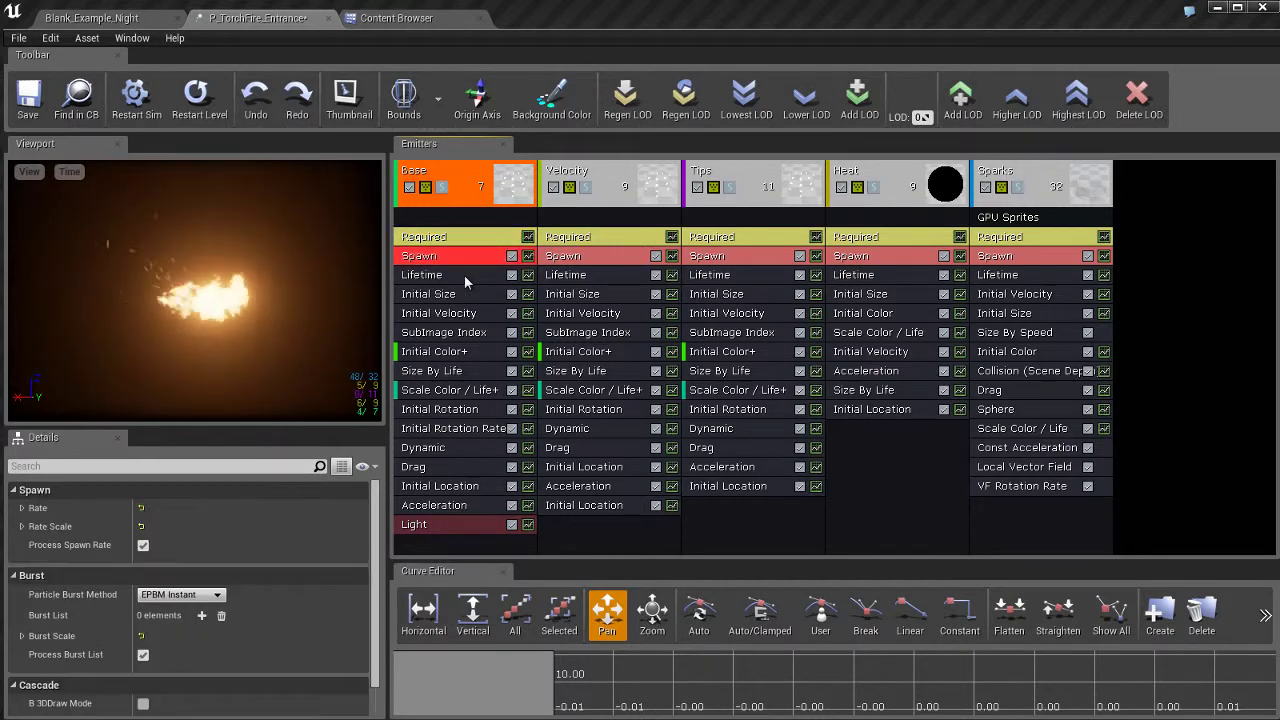
pyautogui.click(464, 274)
pyautogui.click(464, 294)
pyautogui.click(465, 313)
pyautogui.click(465, 333)
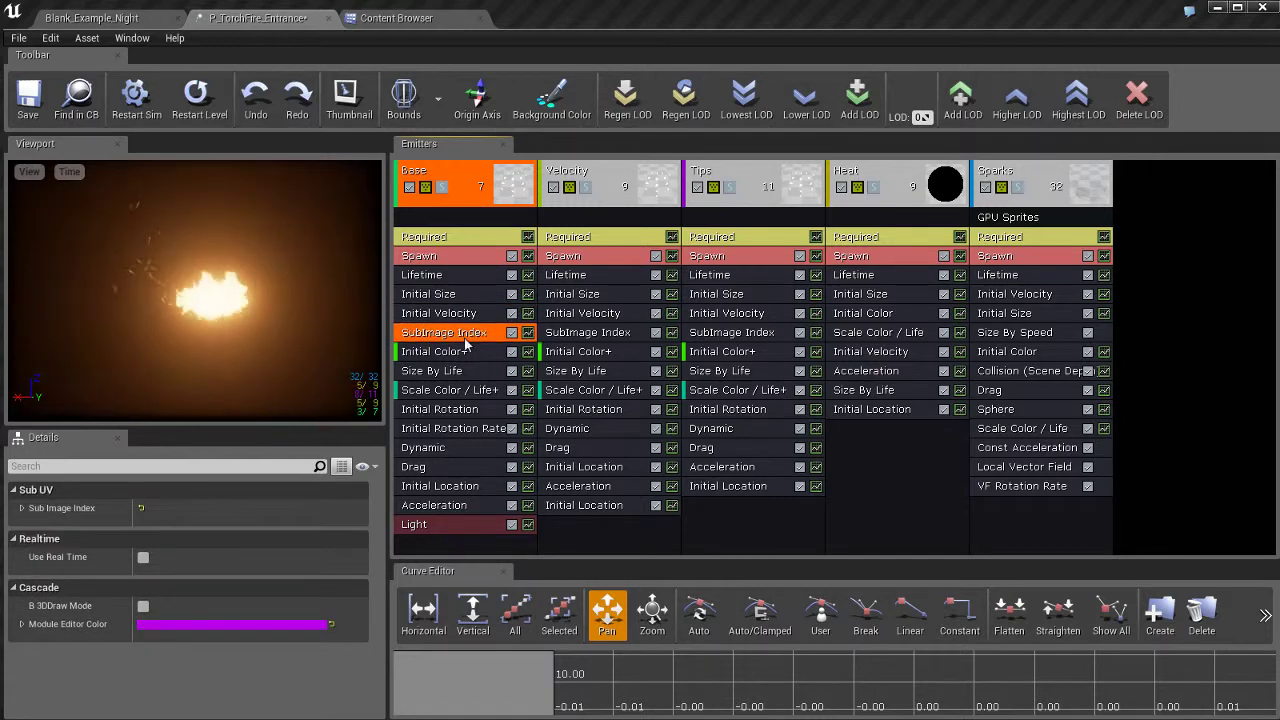
pyautogui.click(464, 352)
pyautogui.click(462, 371)
pyautogui.click(462, 390)
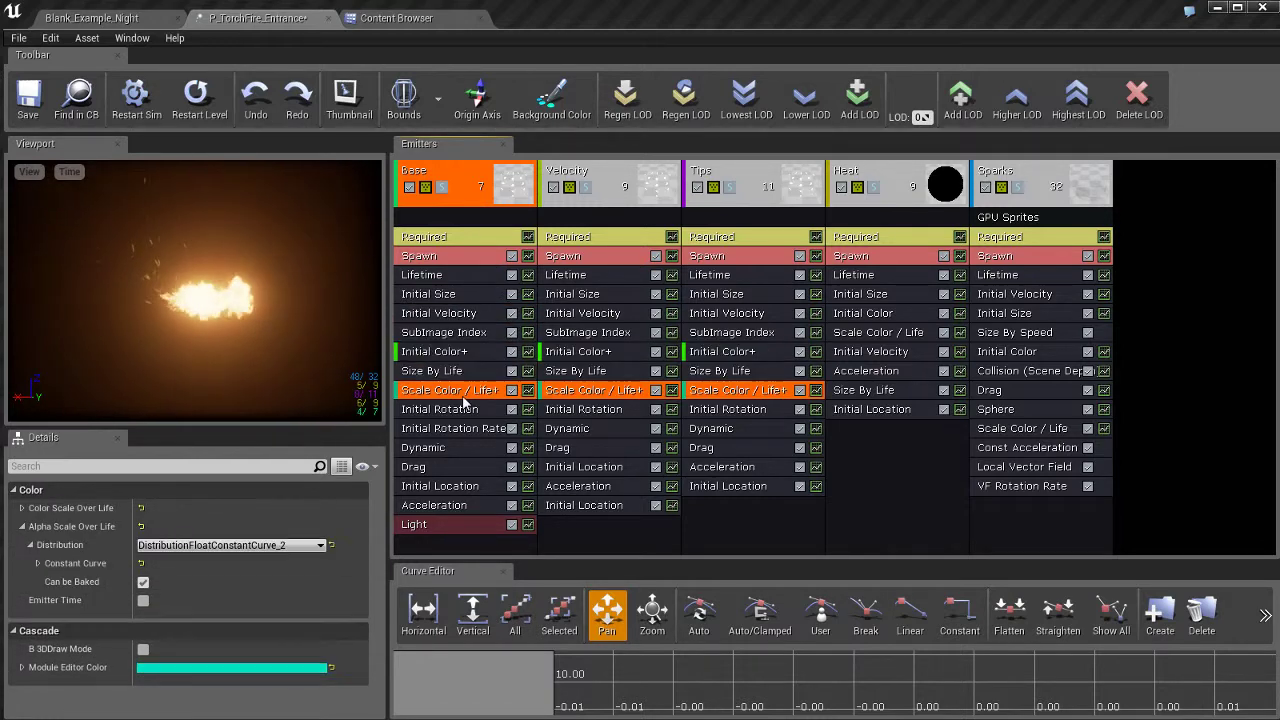
pyautogui.click(460, 409)
pyautogui.click(464, 428)
pyautogui.click(467, 447)
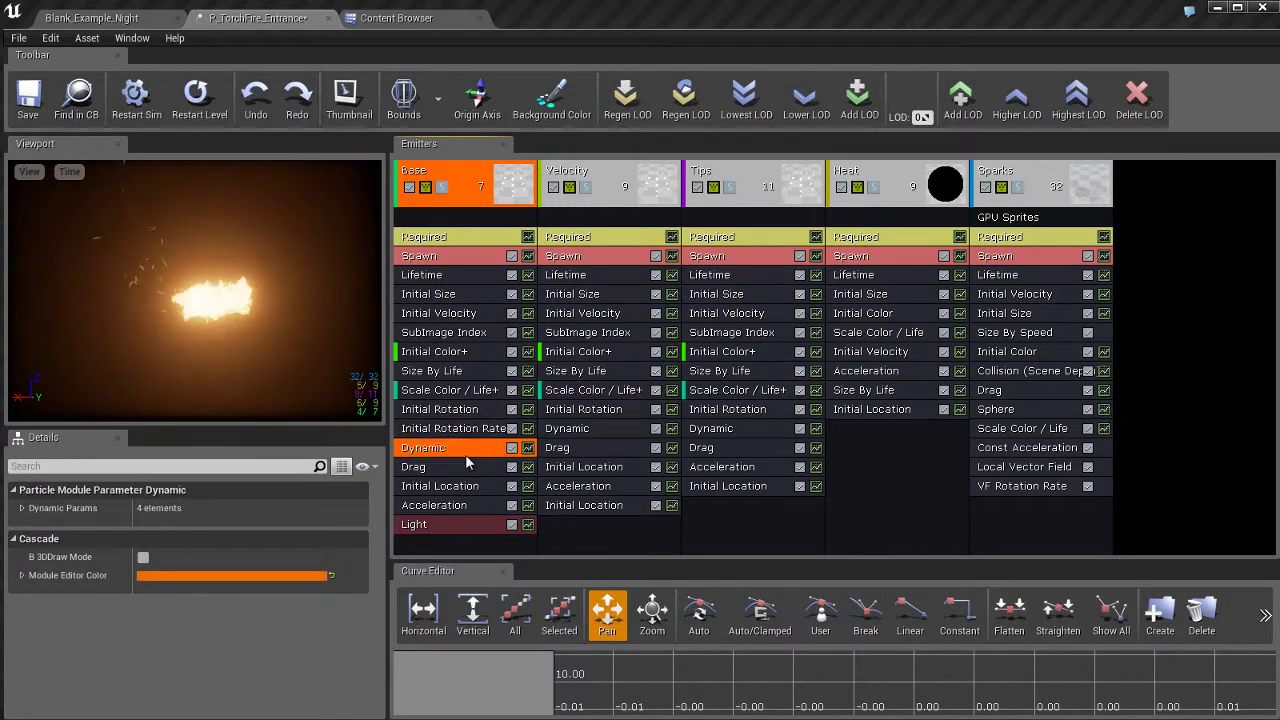
pyautogui.click(470, 466)
pyautogui.click(470, 486)
pyautogui.click(471, 505)
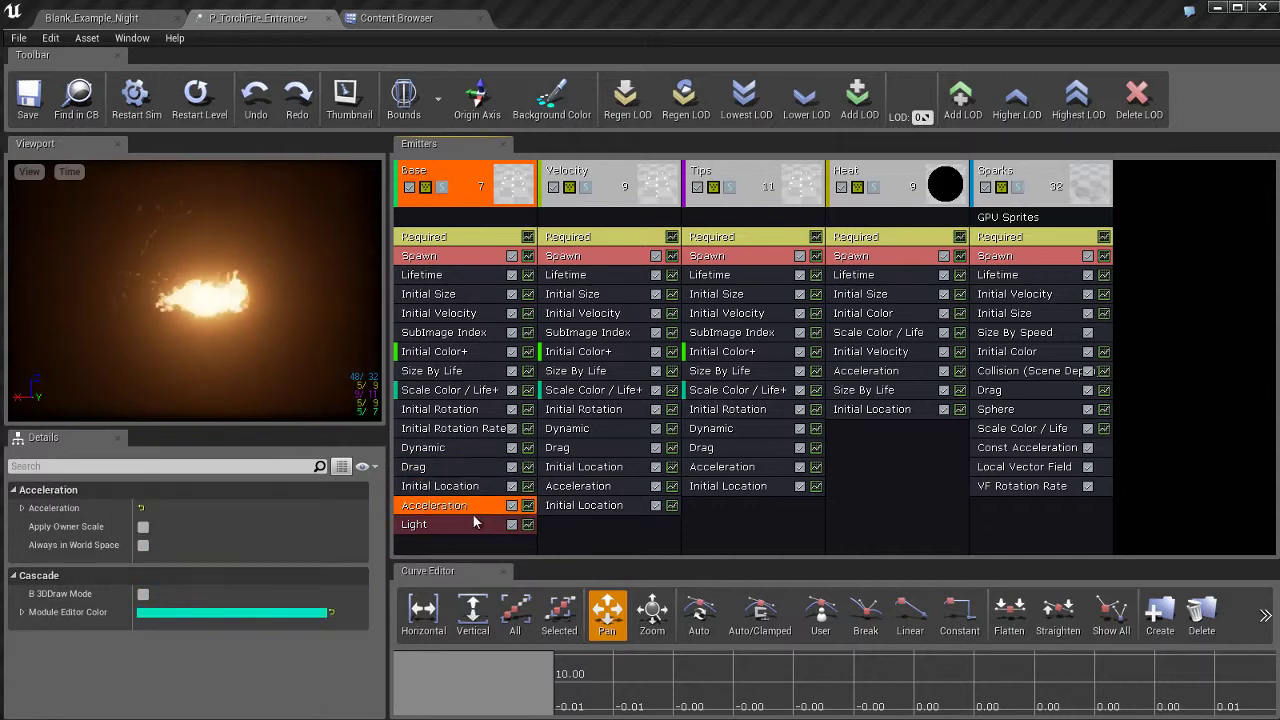
pyautogui.click(474, 526)
# View the properties of the Base, Velocity, Tips, Heat and Sparks emitters.
pyautogui.click(474, 200)
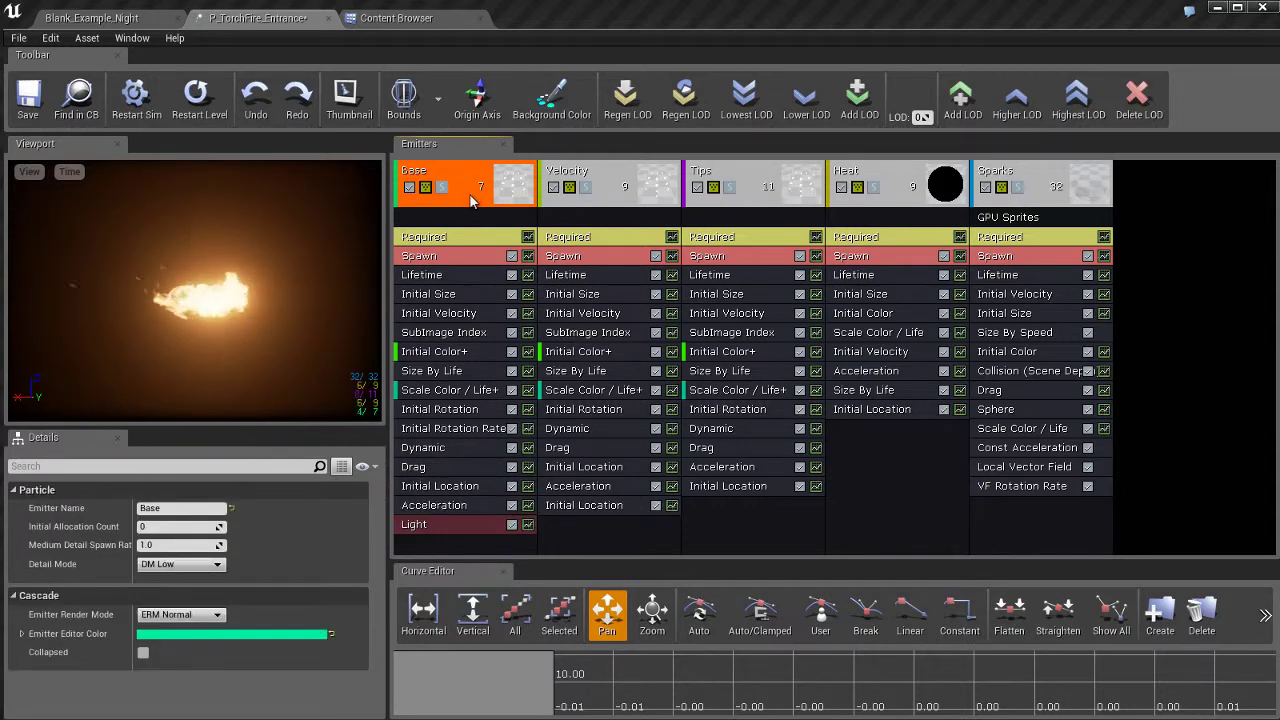
pyautogui.click(617, 200)
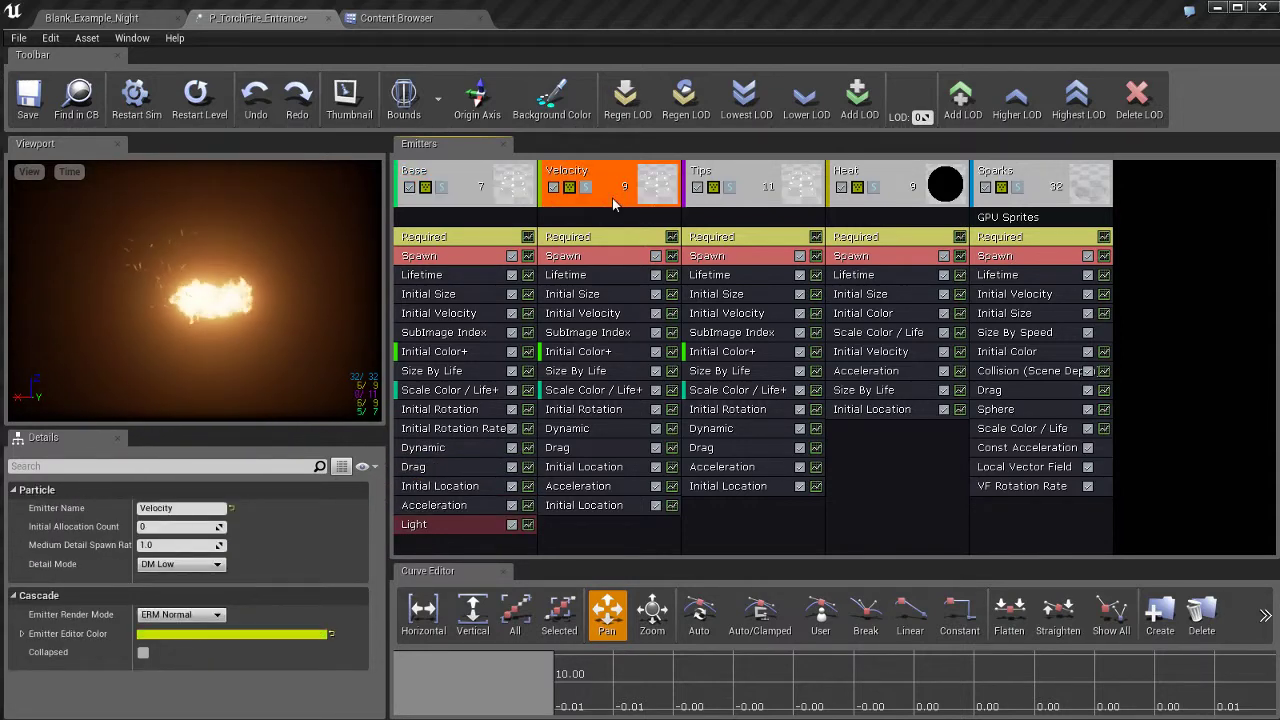
pyautogui.click(754, 208)
pyautogui.click(914, 208)
pyautogui.click(1041, 204)
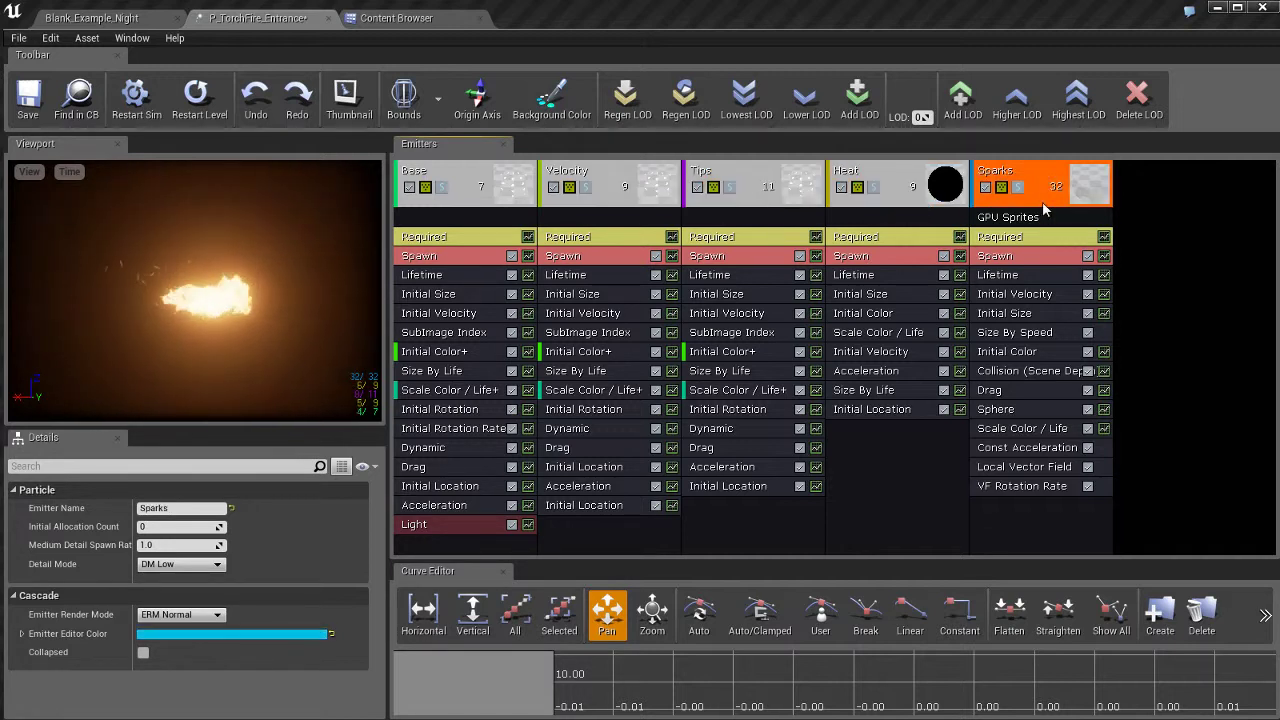
# Review Base's Initial Velocity, Initial Rotation, Dynamic and Initial Rotation Rate modules, ending on Drag.
pyautogui.click(463, 205)
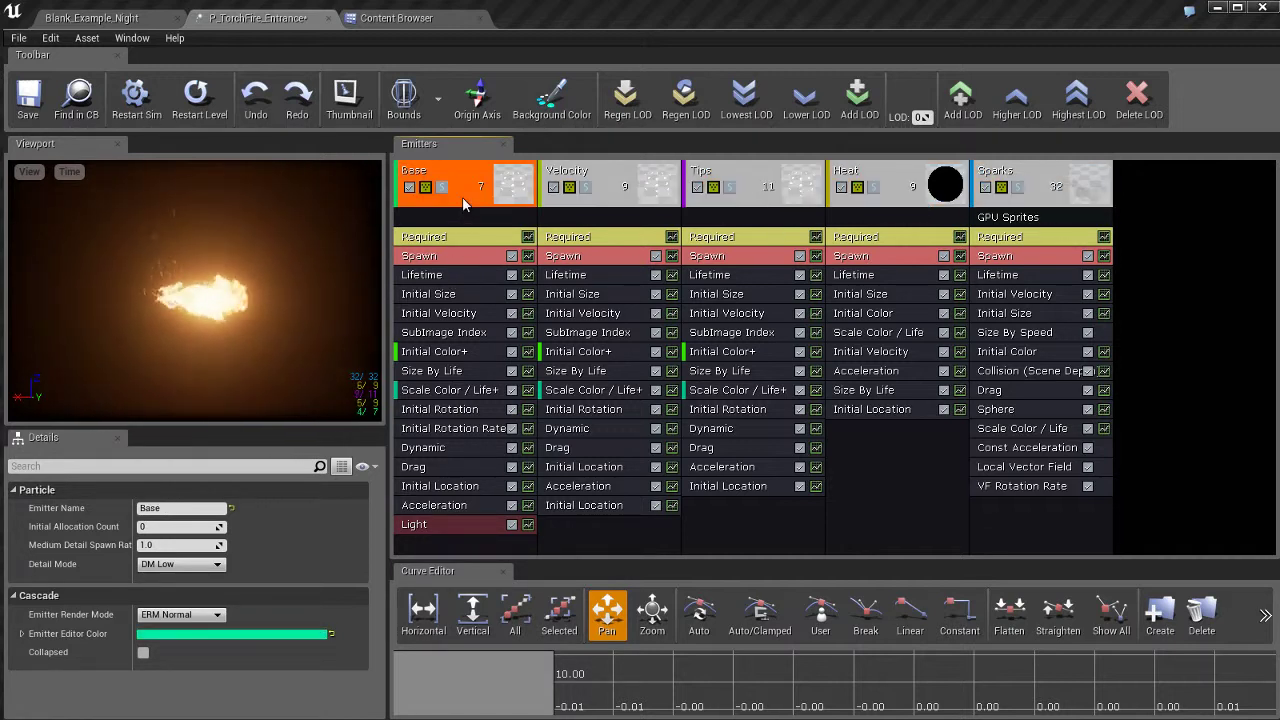
pyautogui.click(440, 316)
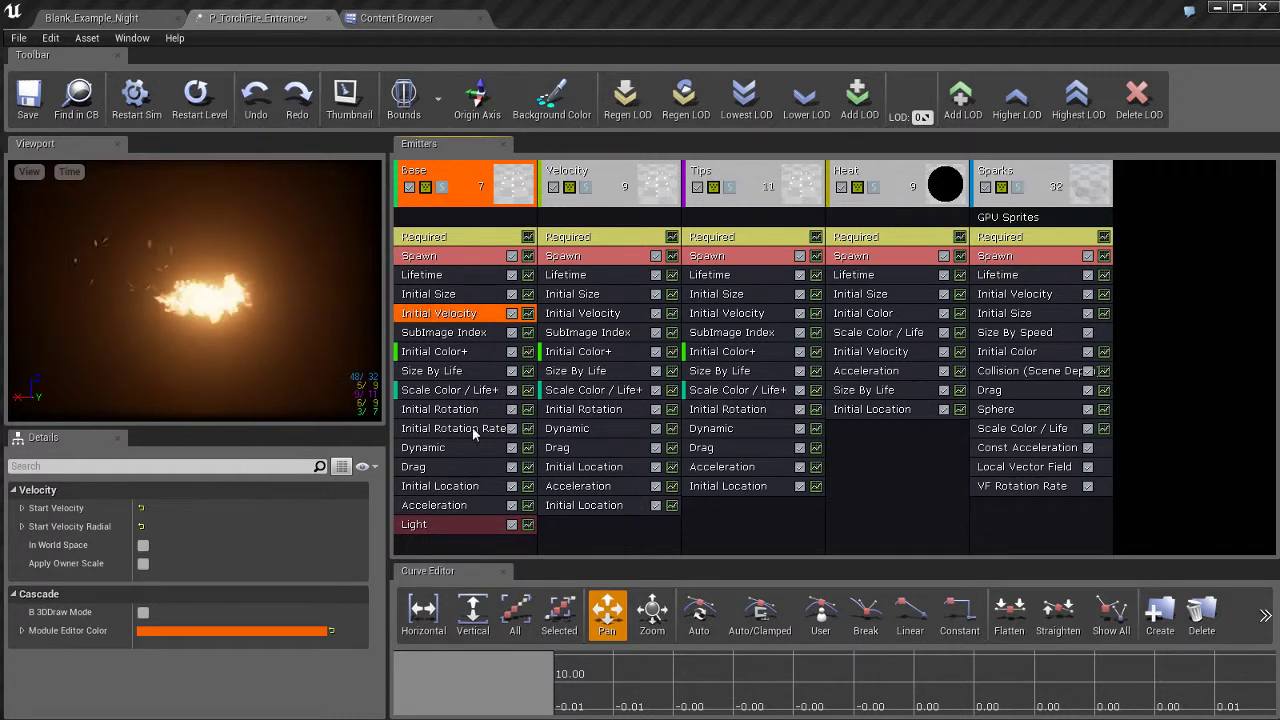
pyautogui.click(470, 409)
pyautogui.click(460, 453)
pyautogui.click(463, 431)
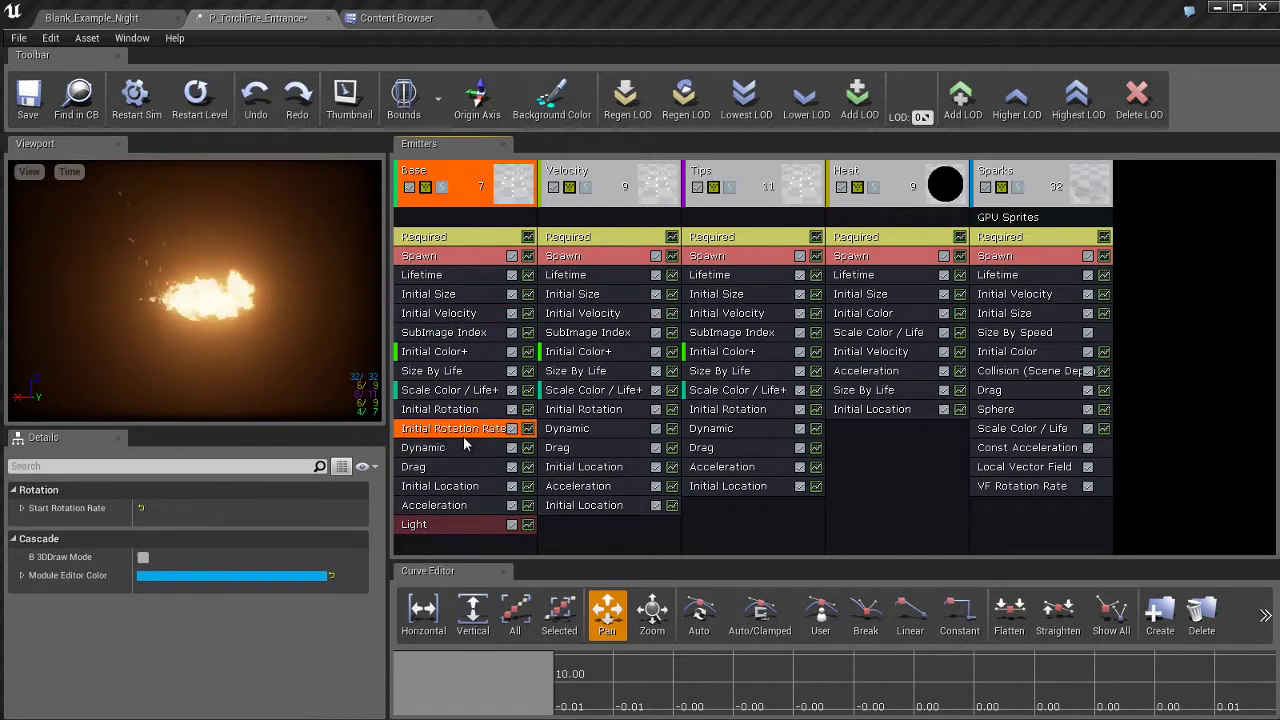
pyautogui.click(464, 450)
pyautogui.click(460, 468)
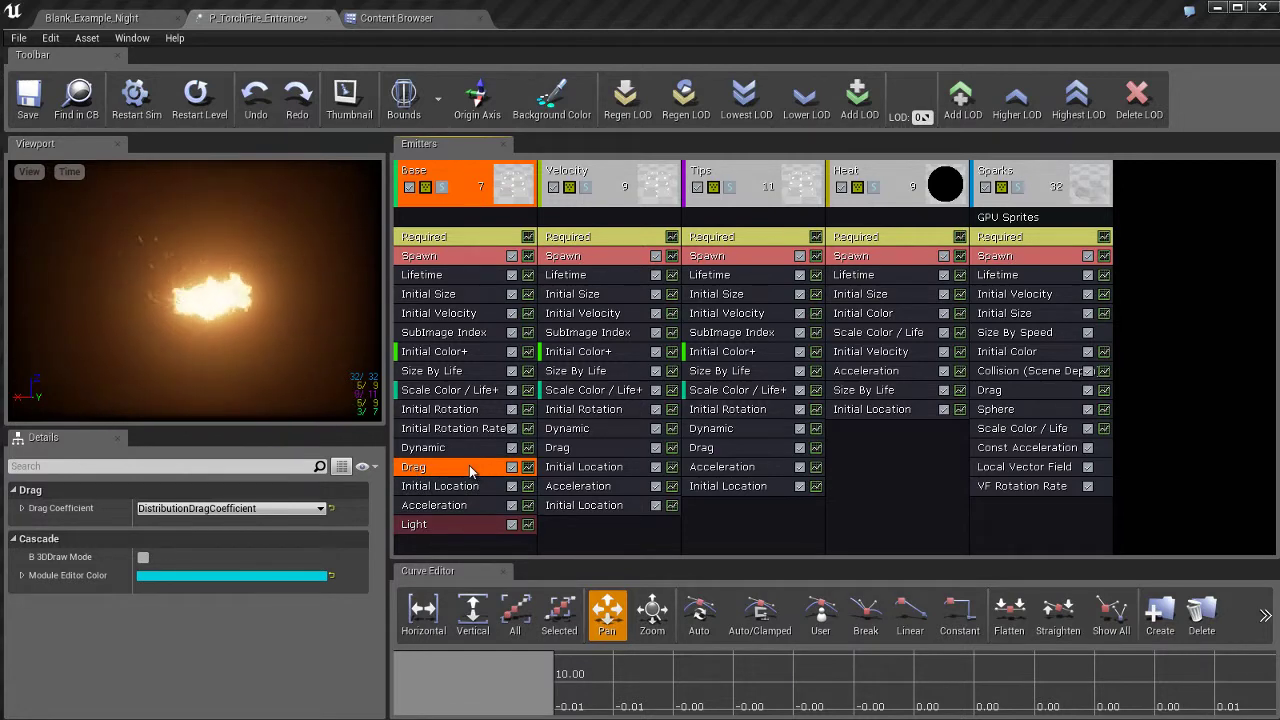
pyautogui.moveTo(470, 470); pyautogui.dragTo(463, 531)
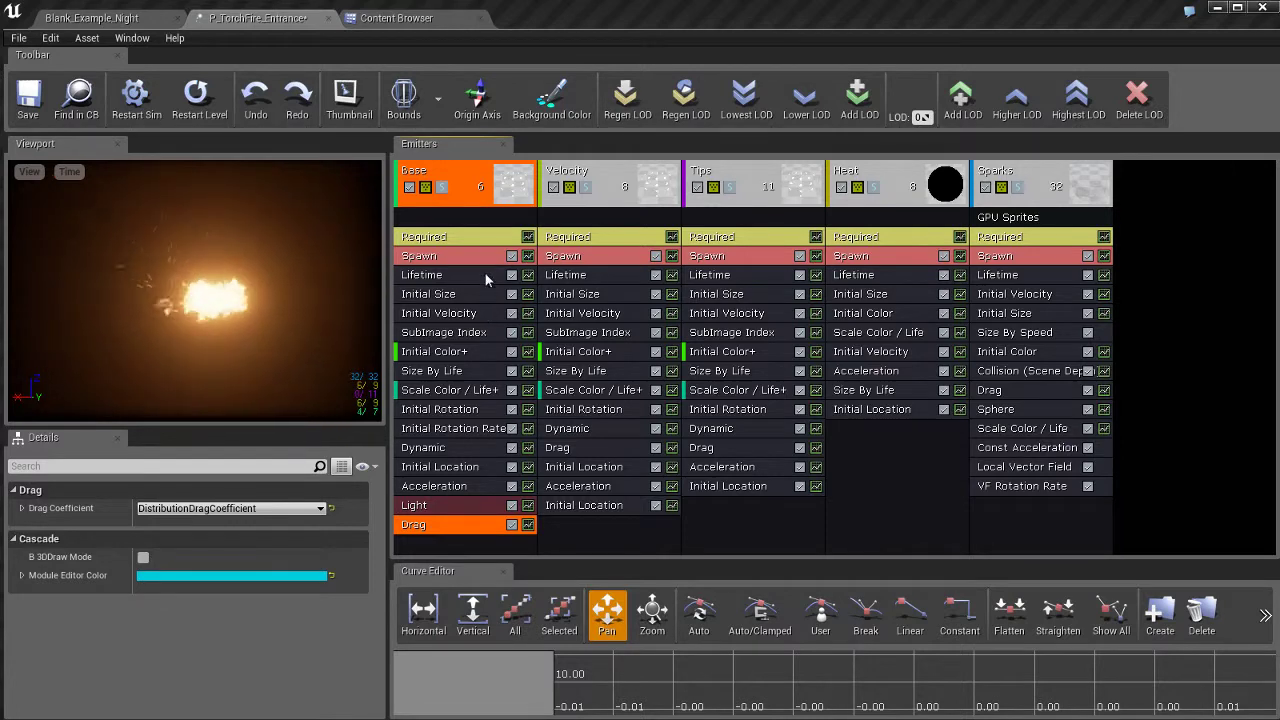
pyautogui.click(470, 240)
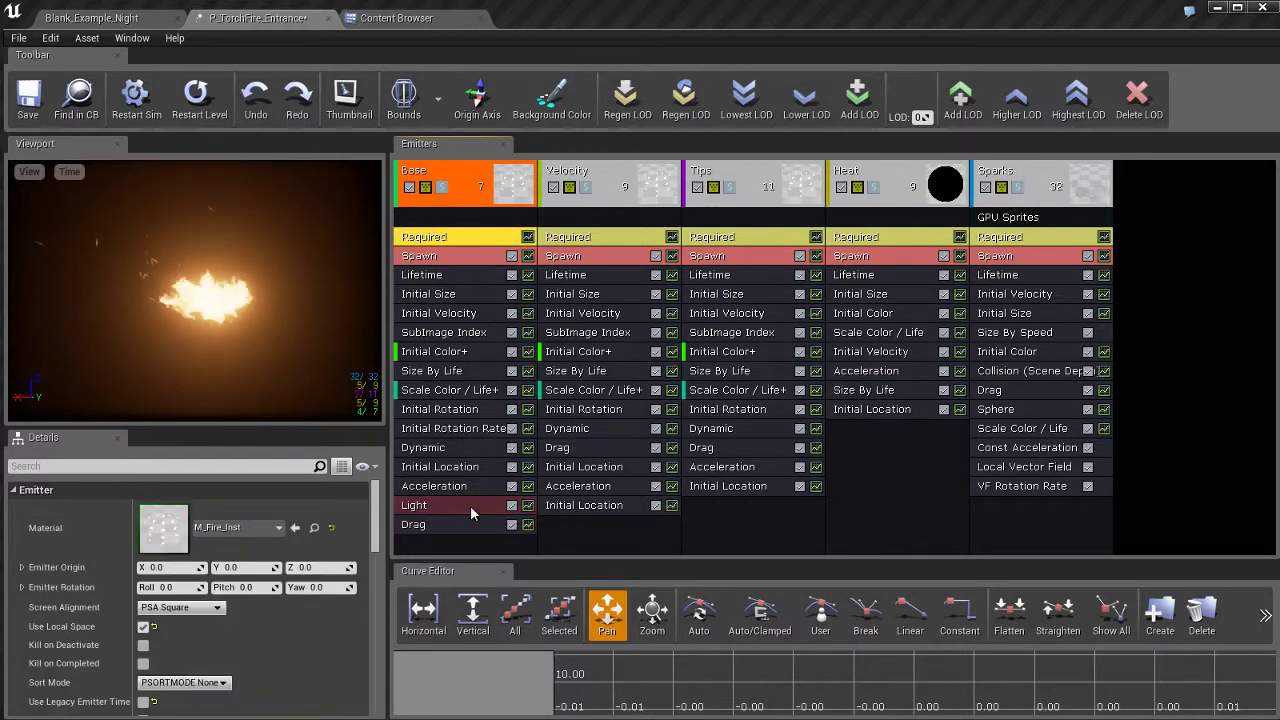
pyautogui.click(462, 256)
pyautogui.click(464, 275)
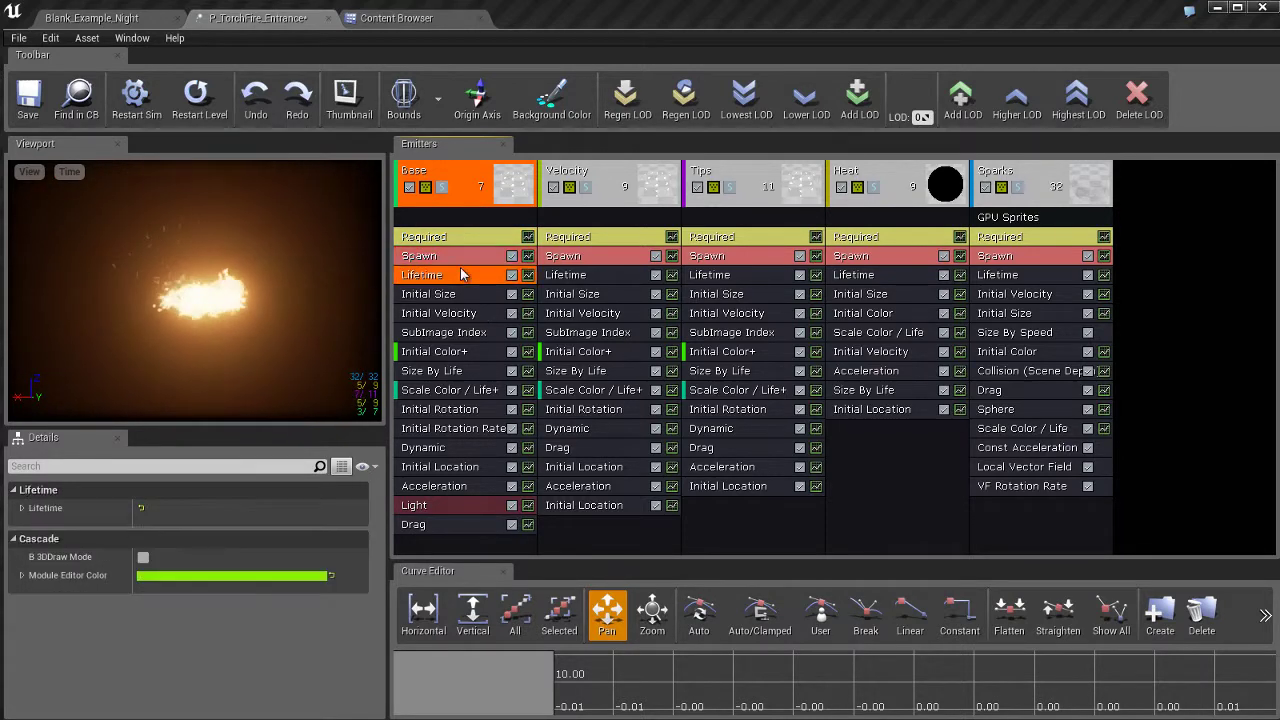
pyautogui.click(474, 296)
pyautogui.click(474, 332)
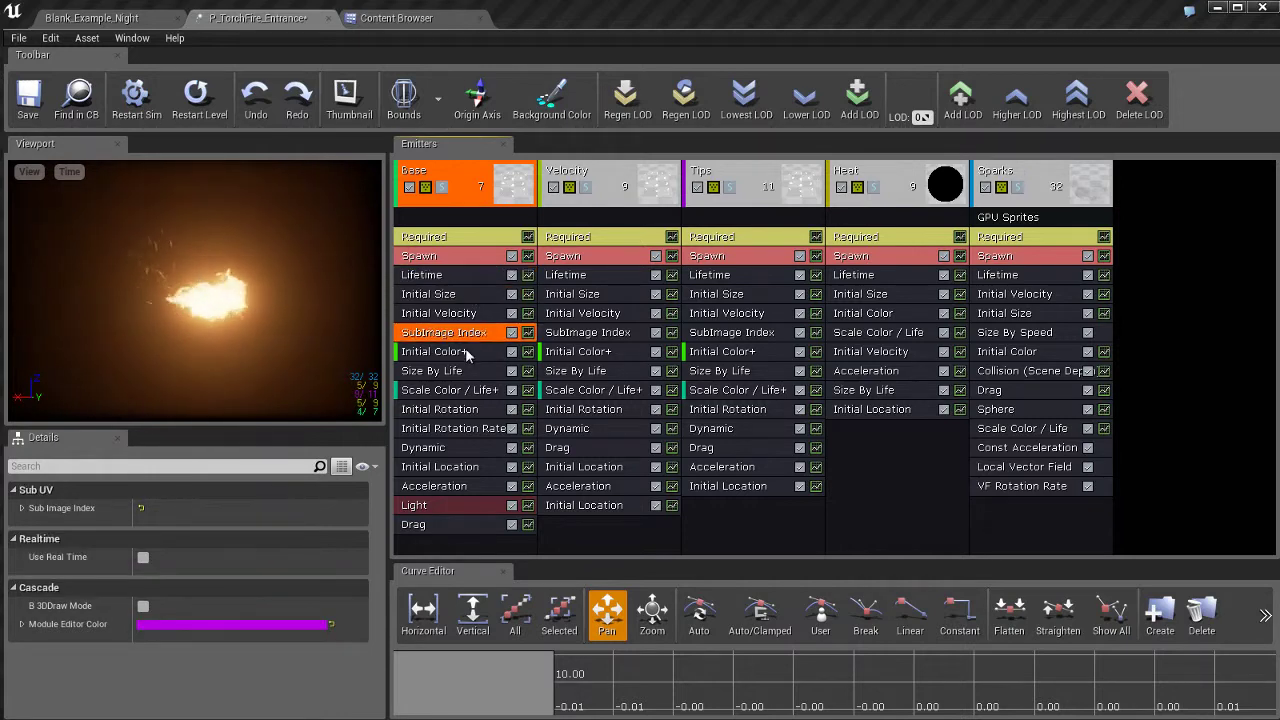
pyautogui.click(470, 351)
pyautogui.click(470, 371)
pyautogui.click(472, 389)
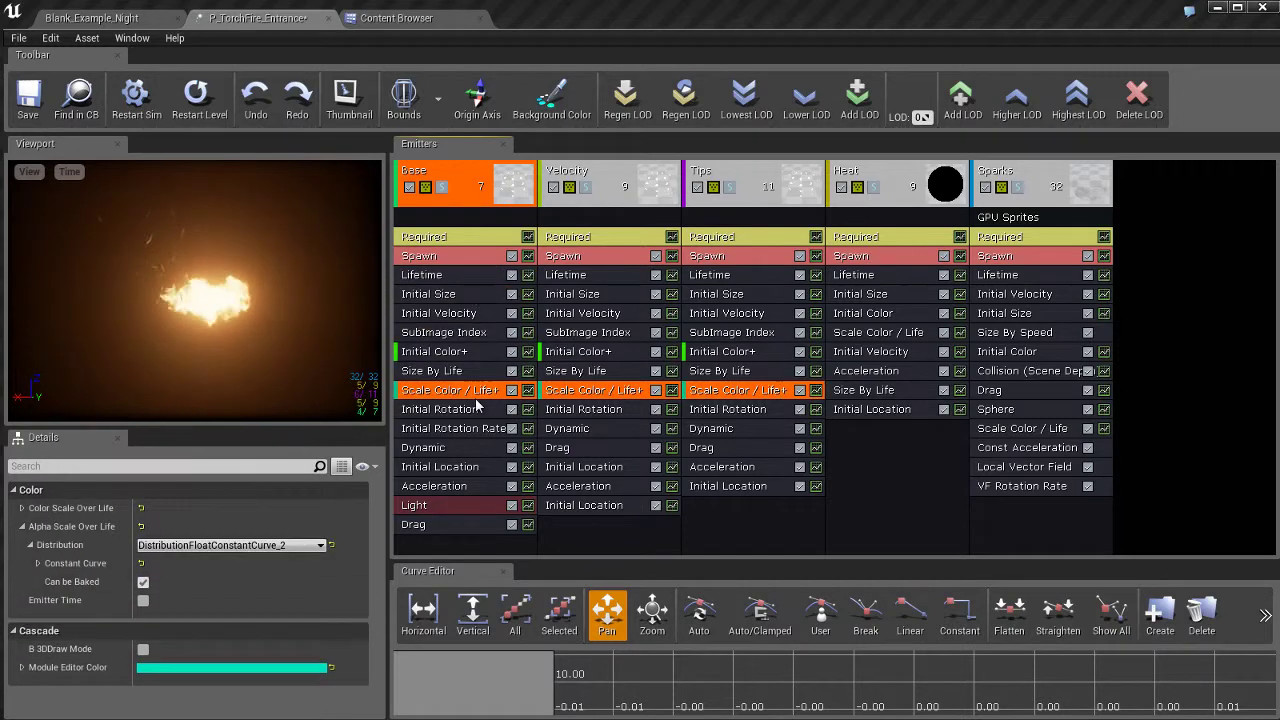
pyautogui.click(464, 525)
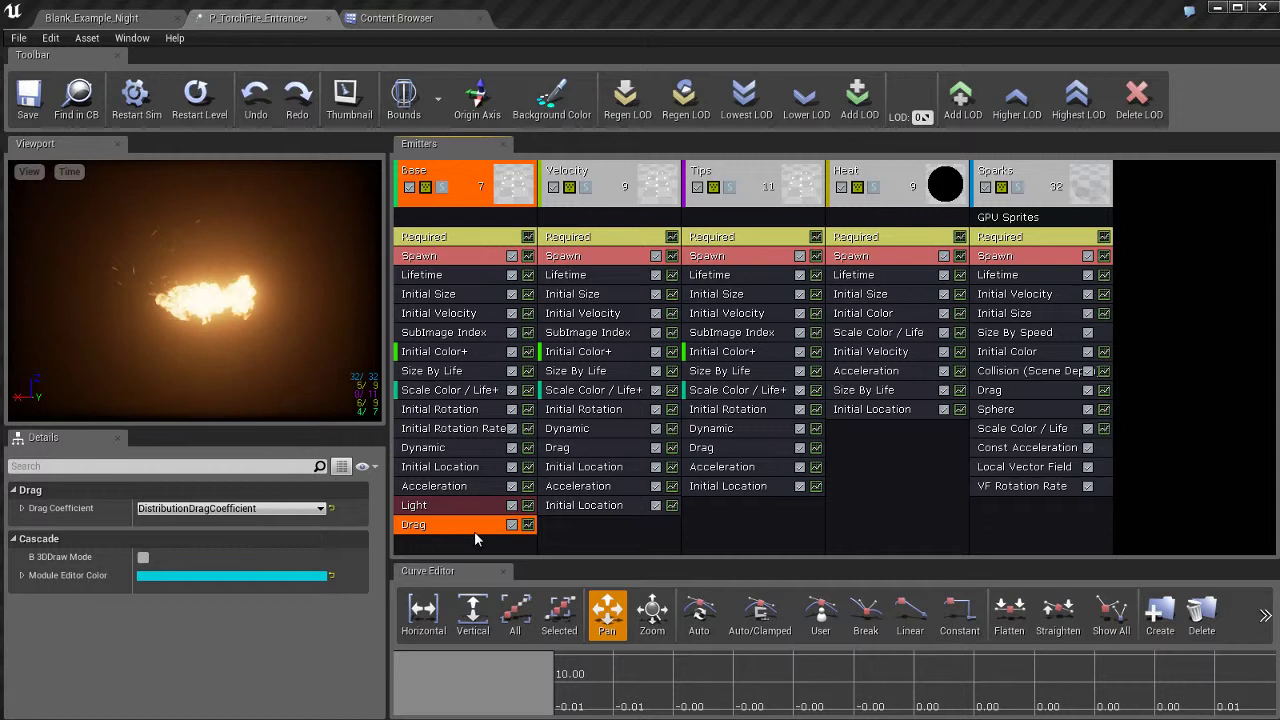
pyautogui.press('Up')
pyautogui.press('Up')
pyautogui.press('Up')
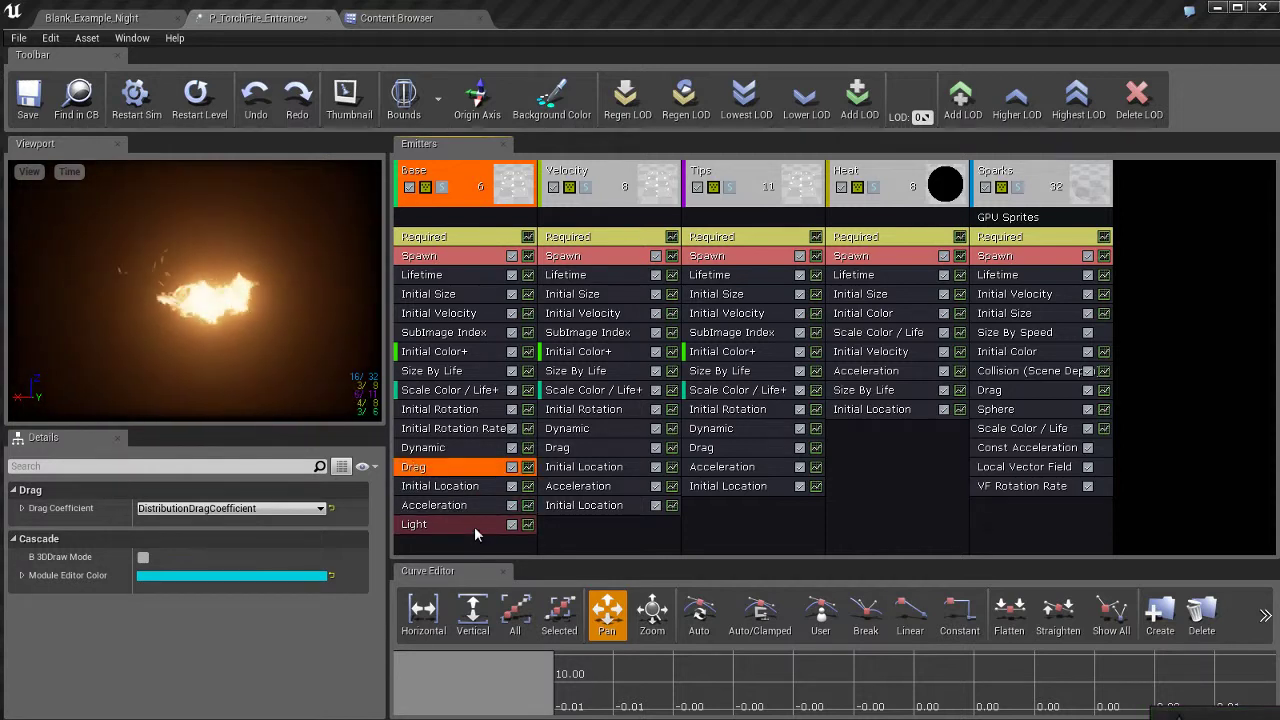
pyautogui.click(476, 451)
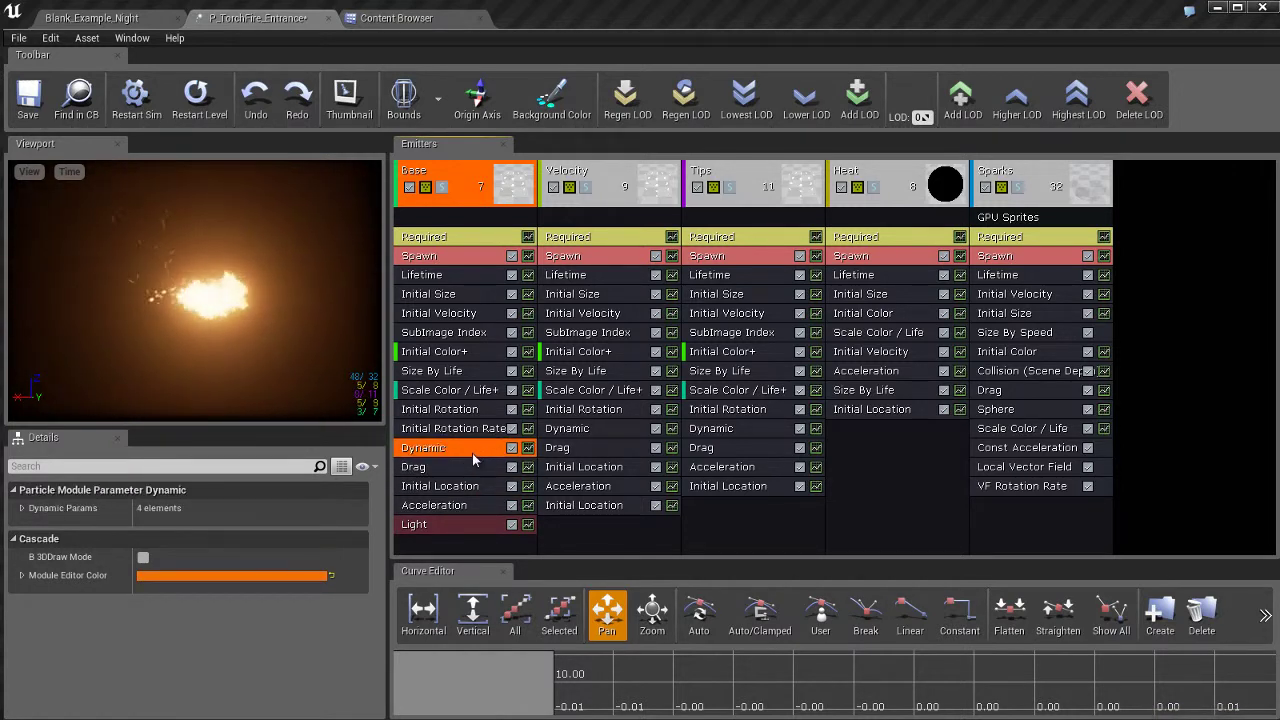
pyautogui.click(466, 258)
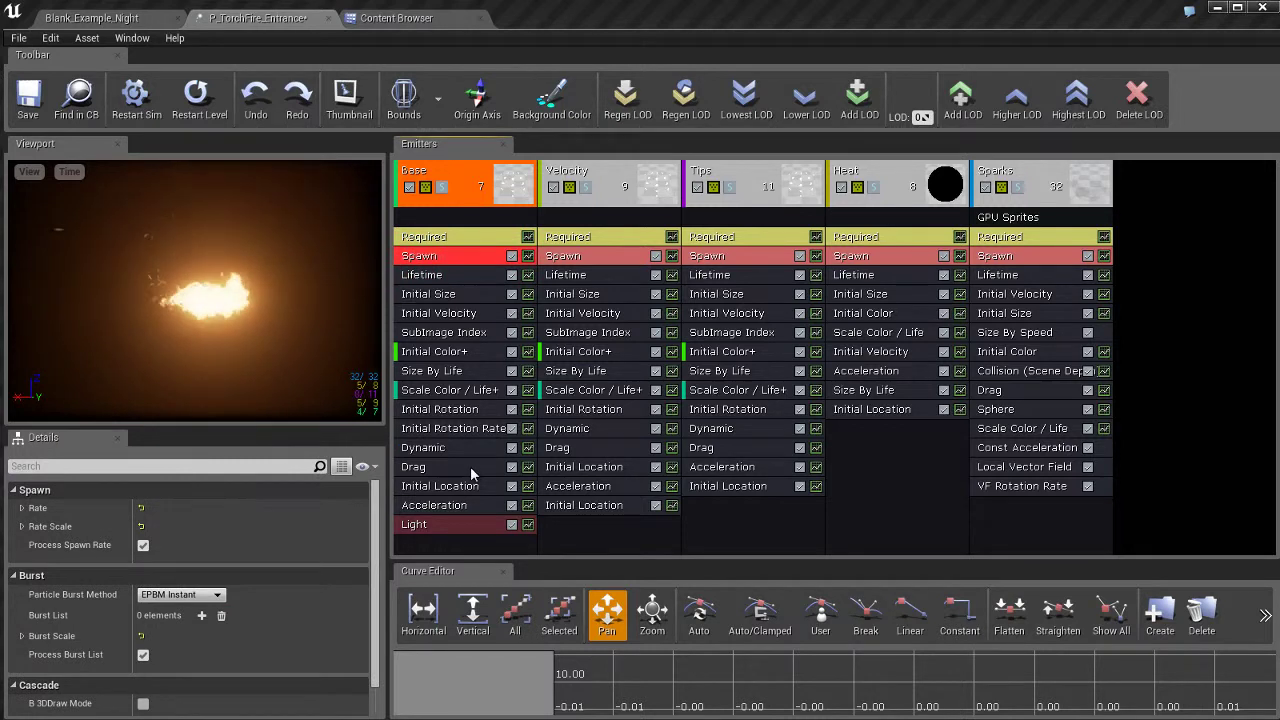
pyautogui.click(469, 447)
pyautogui.rightClick(469, 447)
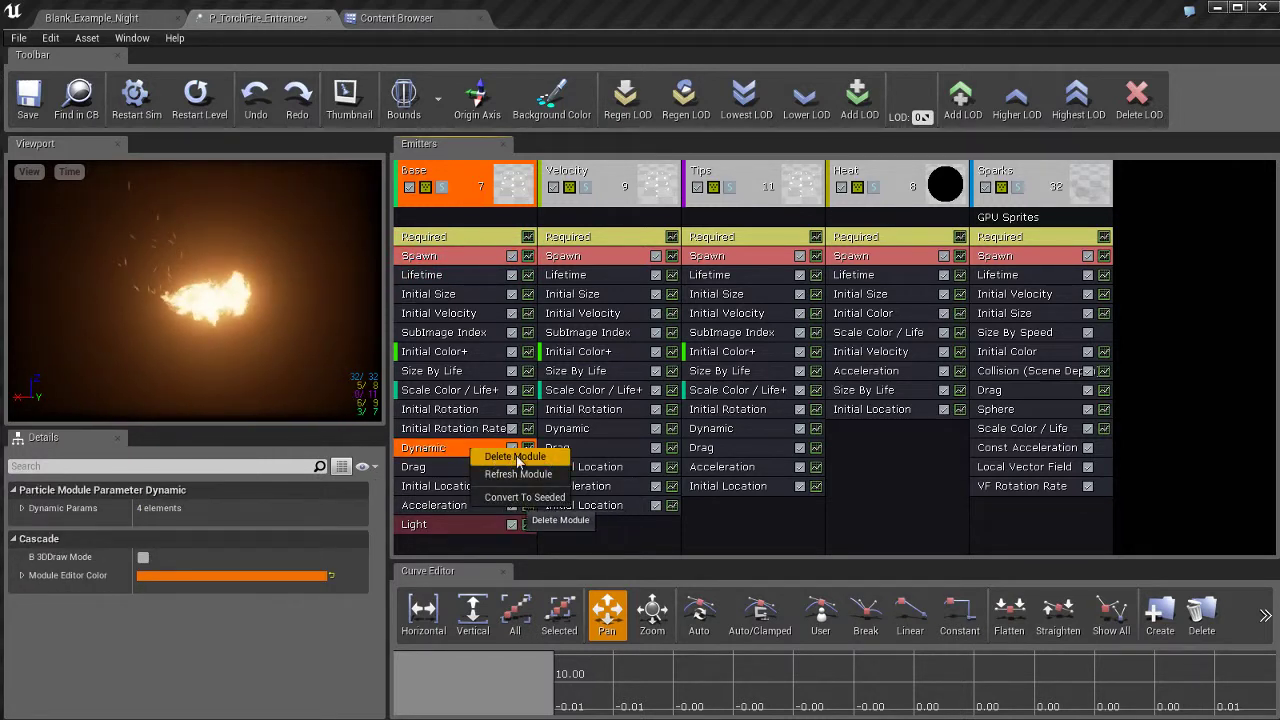
pyautogui.click(498, 447)
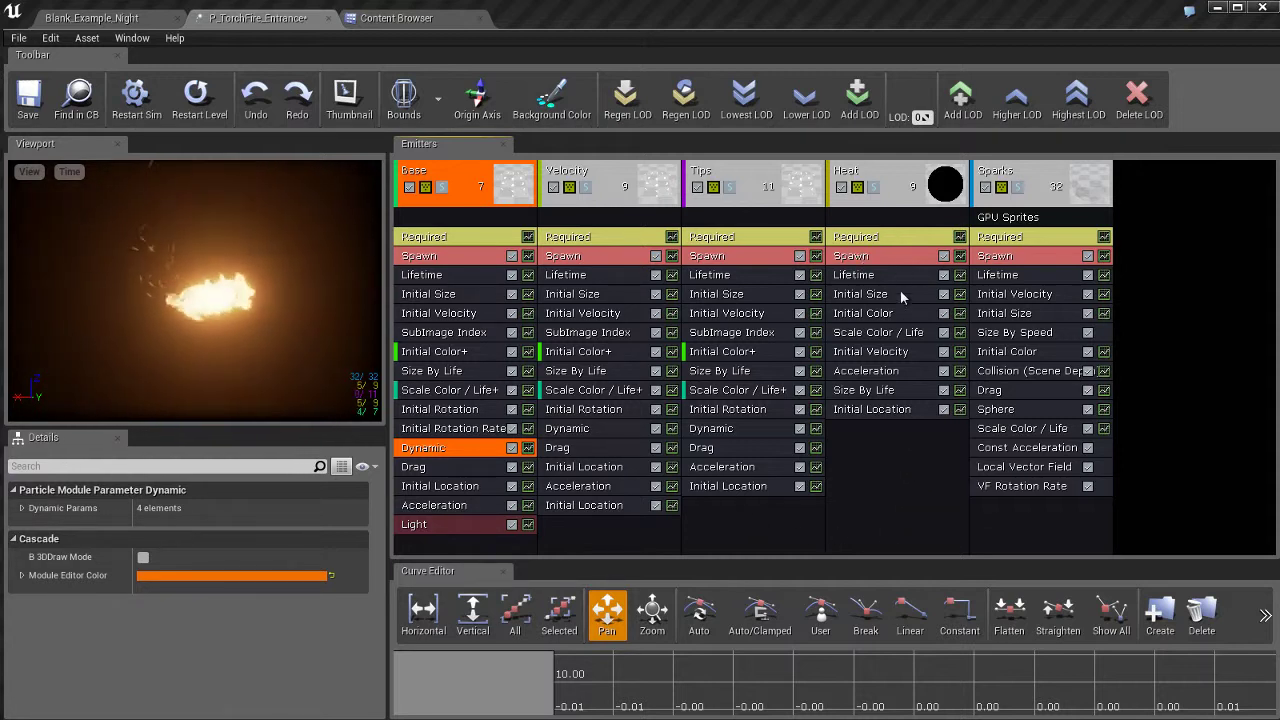
# Browse the Heat emitter's add-module categories down to the Rotation Rate choices.
pyautogui.rightClick(884, 456)
pyautogui.moveTo(903, 455)
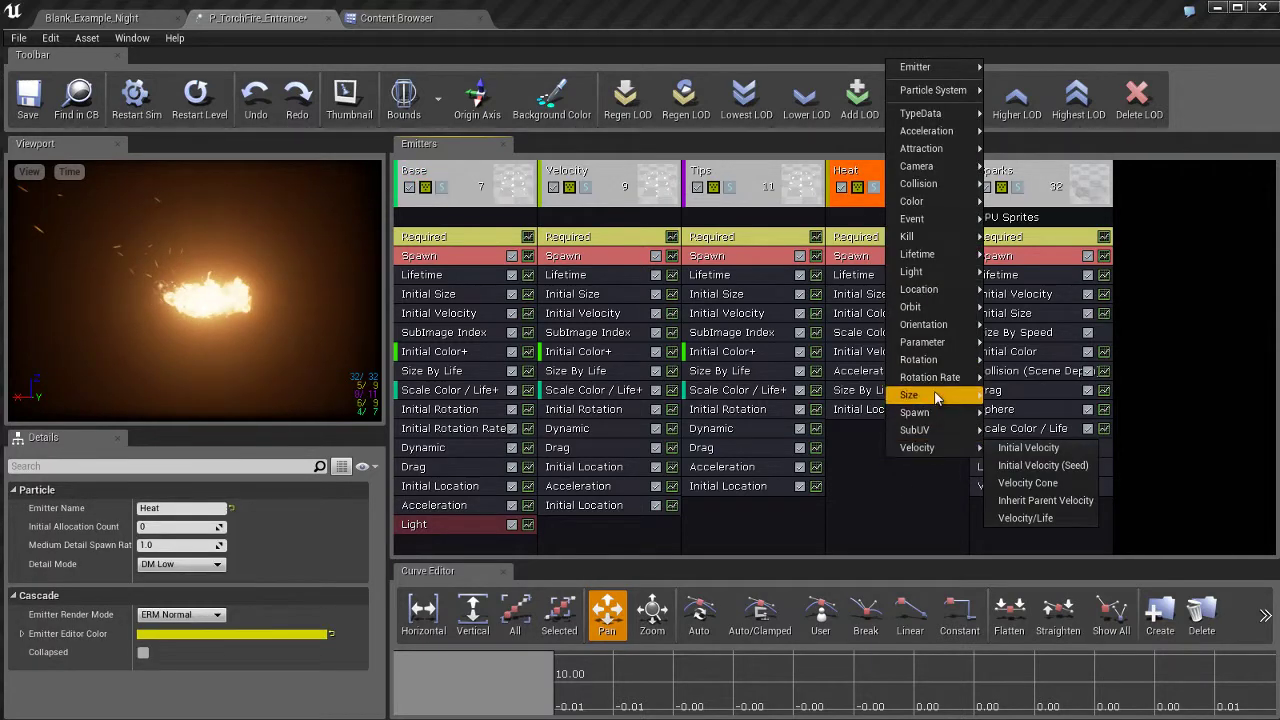
pyautogui.moveTo(935, 397)
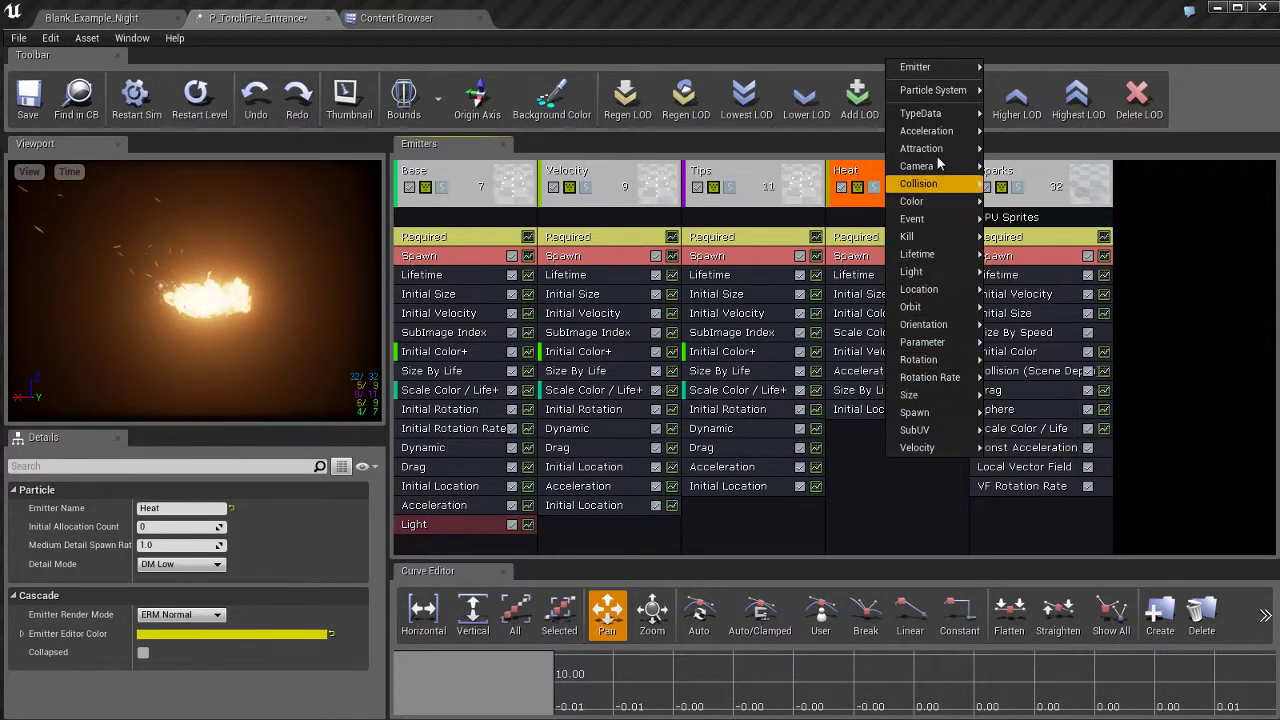
pyautogui.moveTo(940, 118)
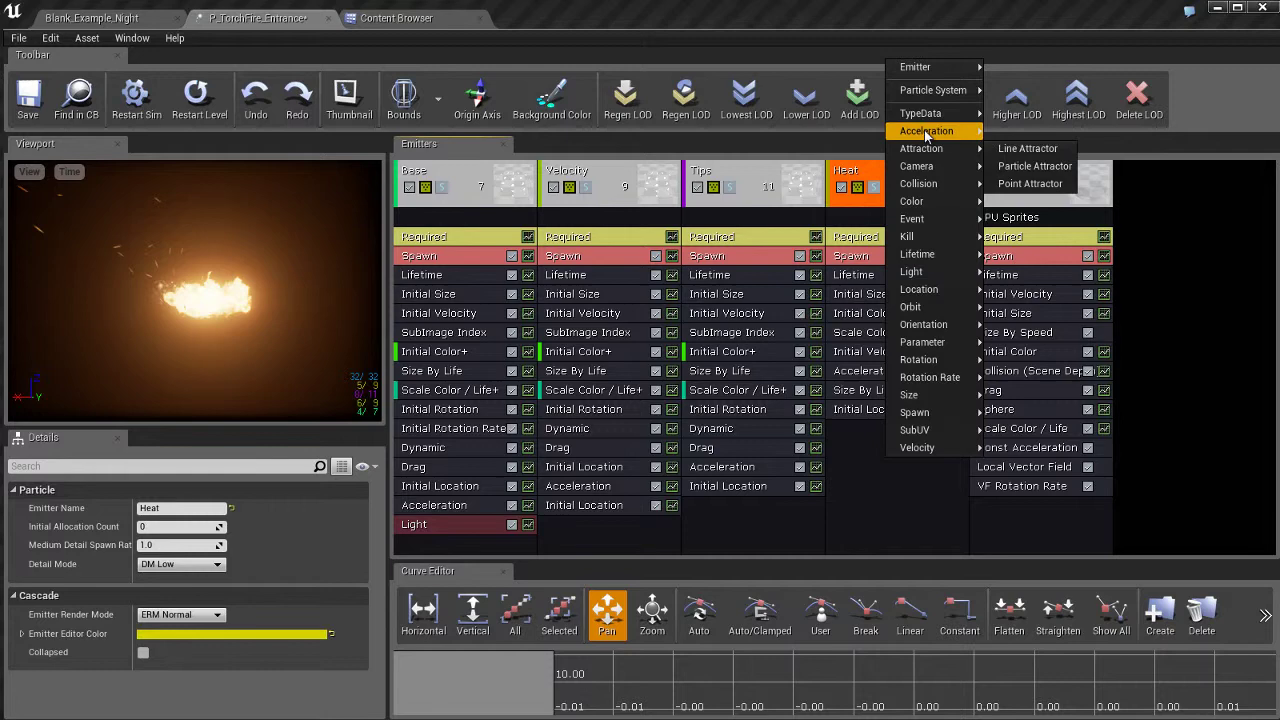
pyautogui.moveTo(925, 296)
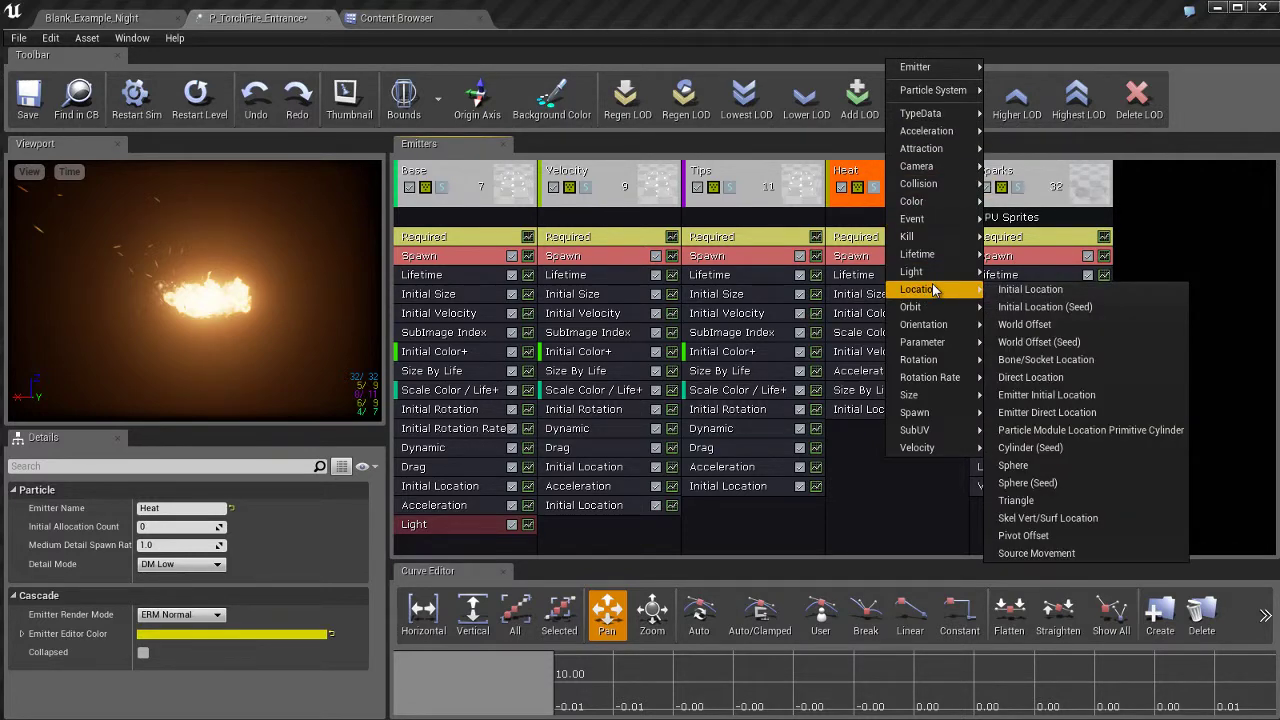
pyautogui.moveTo(917, 206)
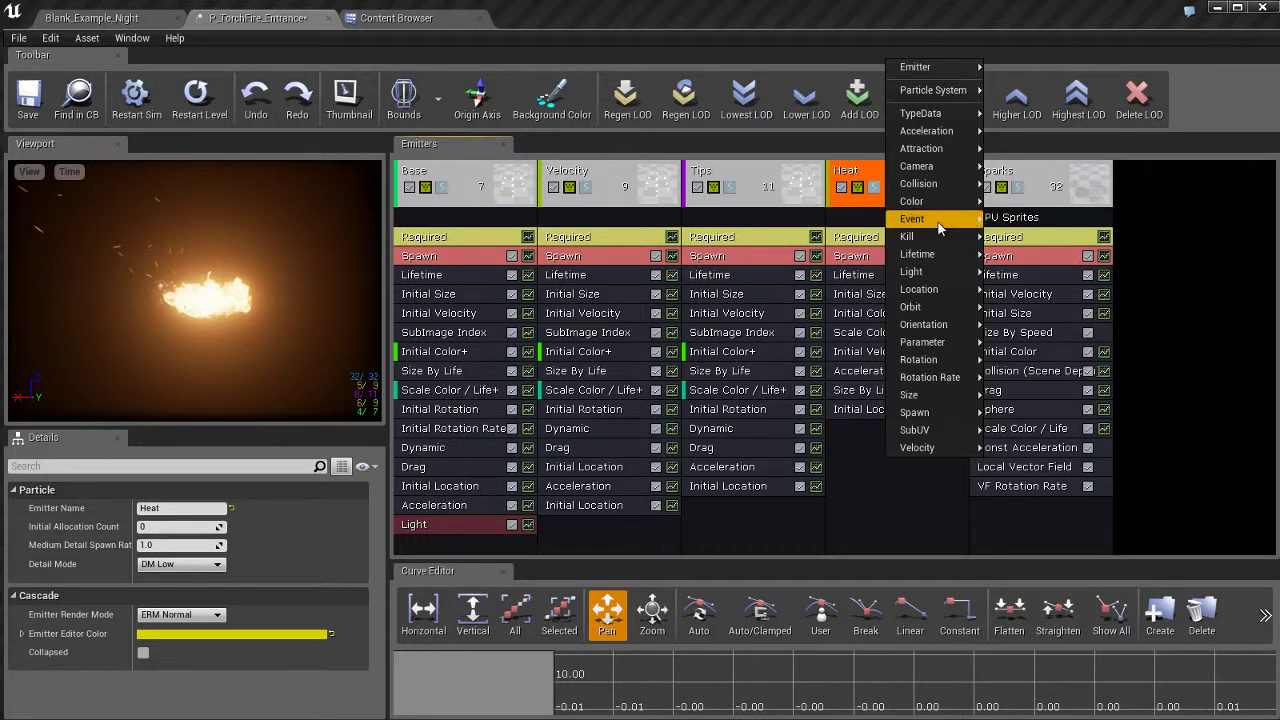
pyautogui.moveTo(941, 226)
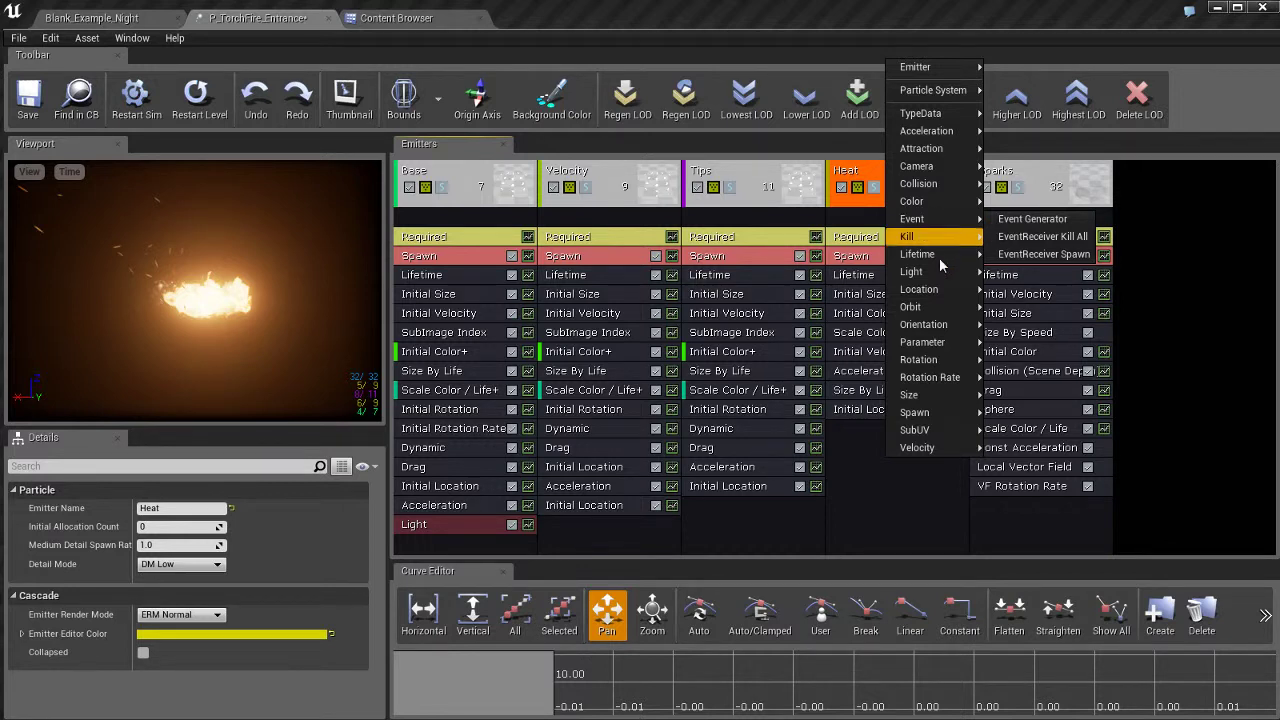
pyautogui.moveTo(927, 367)
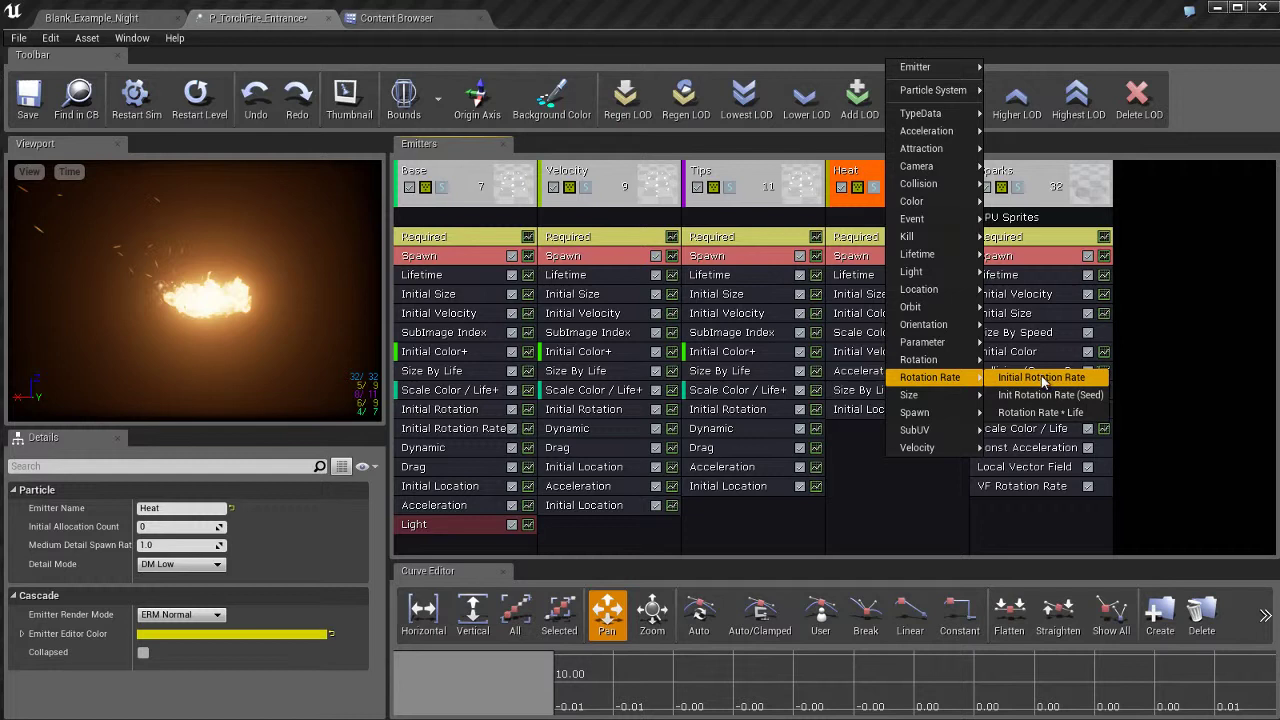
# Add an Initial Rotation Rate module to Heat, move it below Initial Color, then delete it.
pyautogui.click(1043, 381)
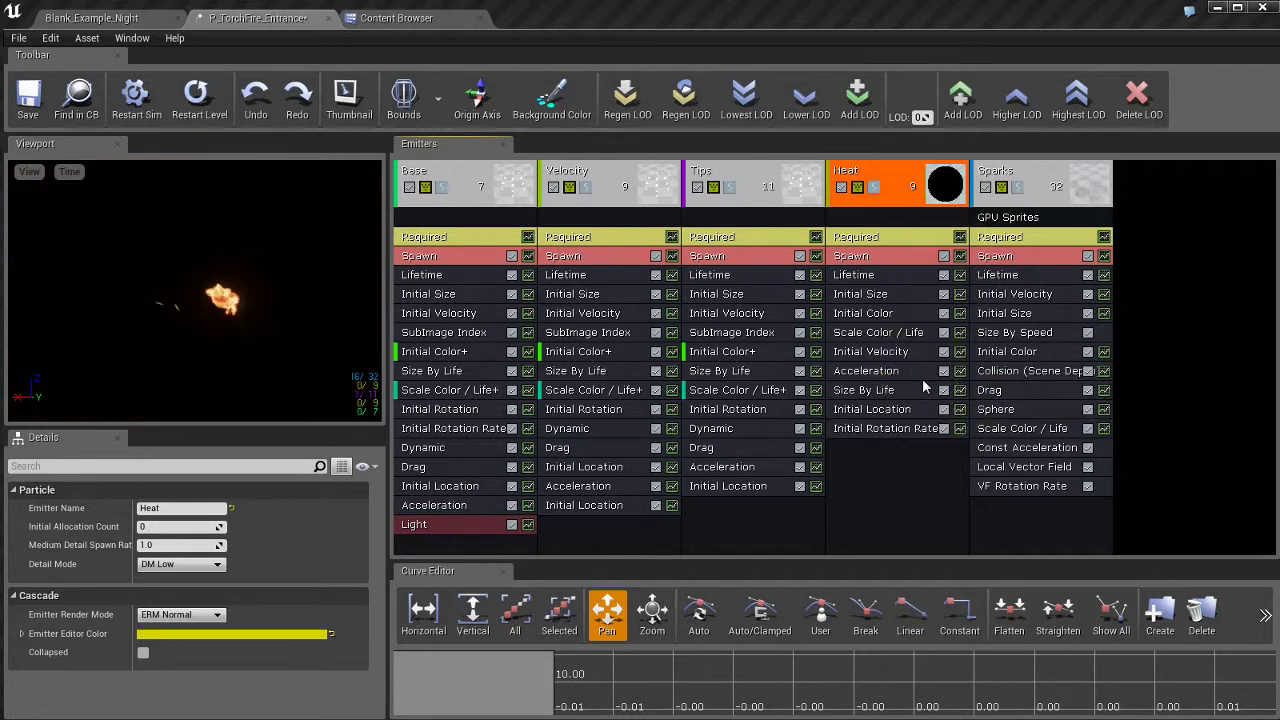
pyautogui.click(883, 430)
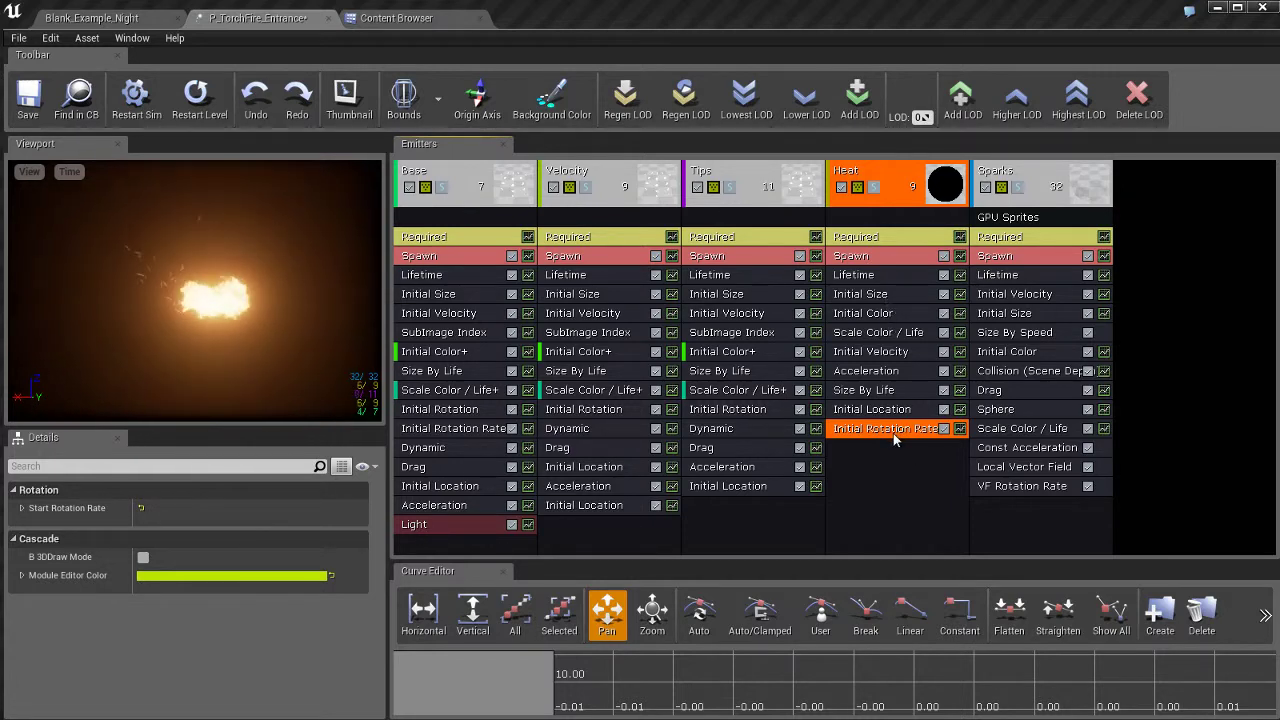
pyautogui.moveTo(893, 431); pyautogui.dragTo(891, 333)
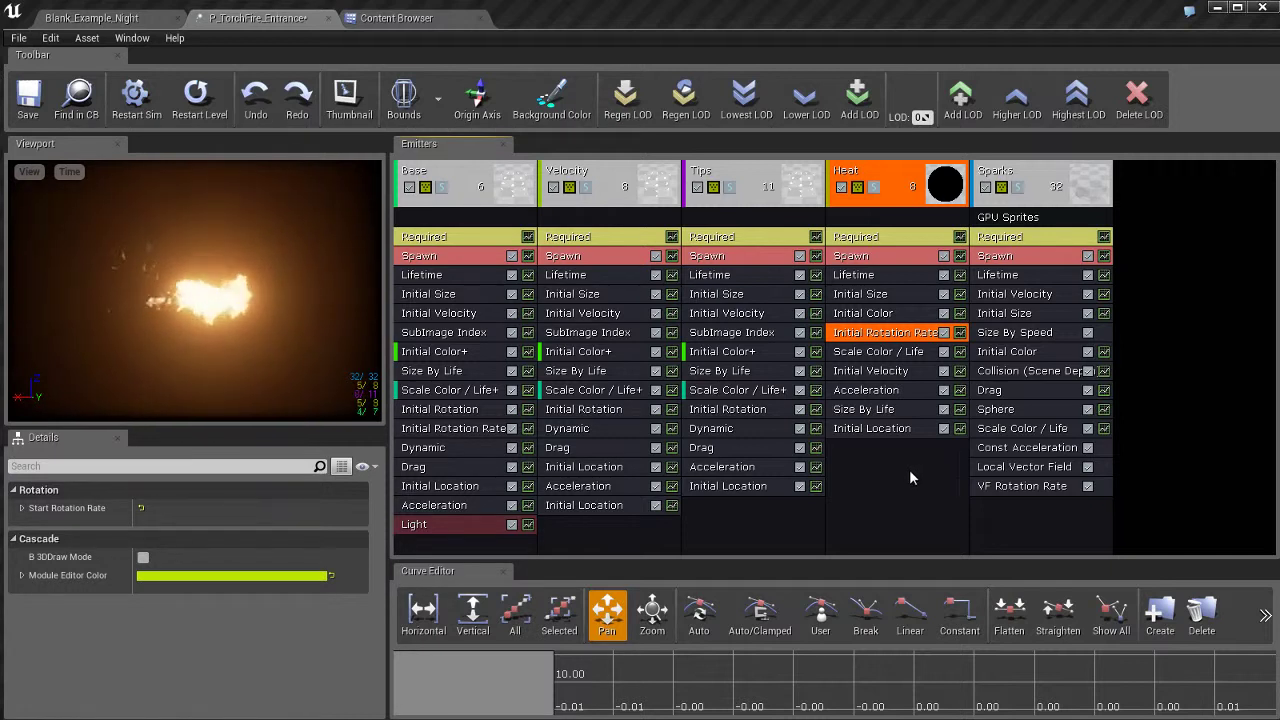
pyautogui.rightClick(901, 338)
pyautogui.click(917, 342)
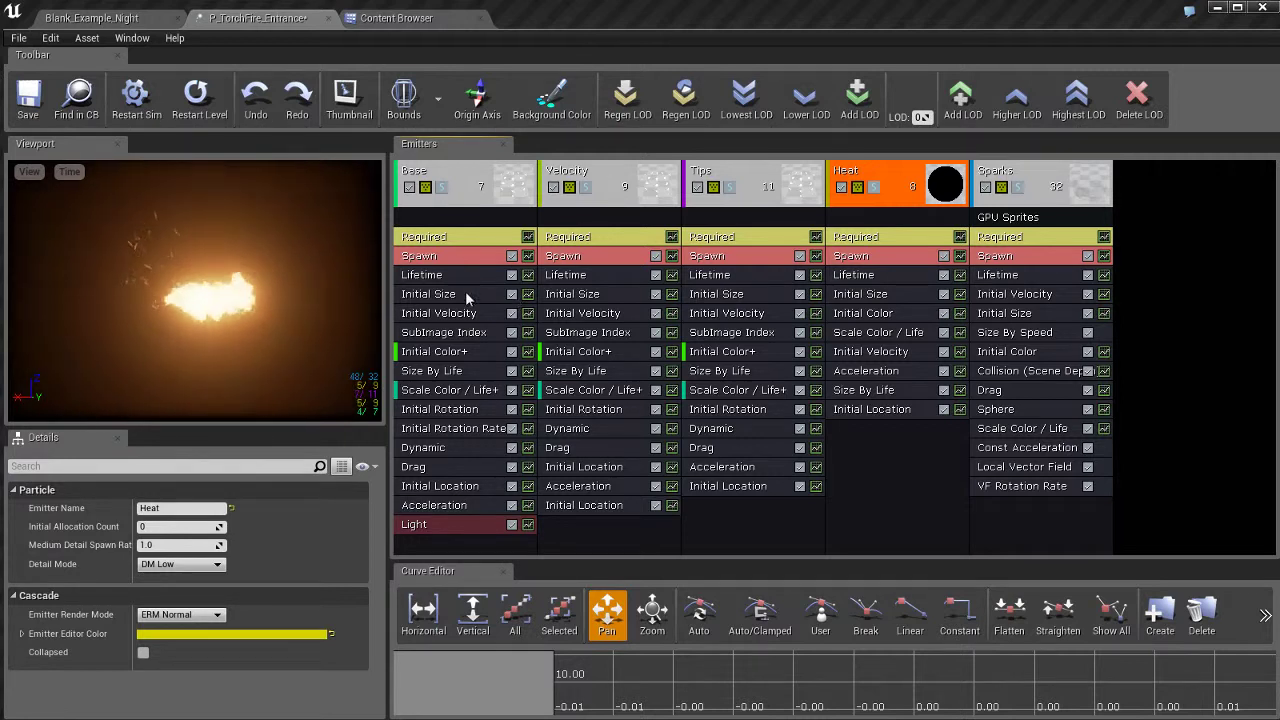
# Check Base's Initial Size, Spawn and emitter settings, ending on the Light module.
pyautogui.click(488, 296)
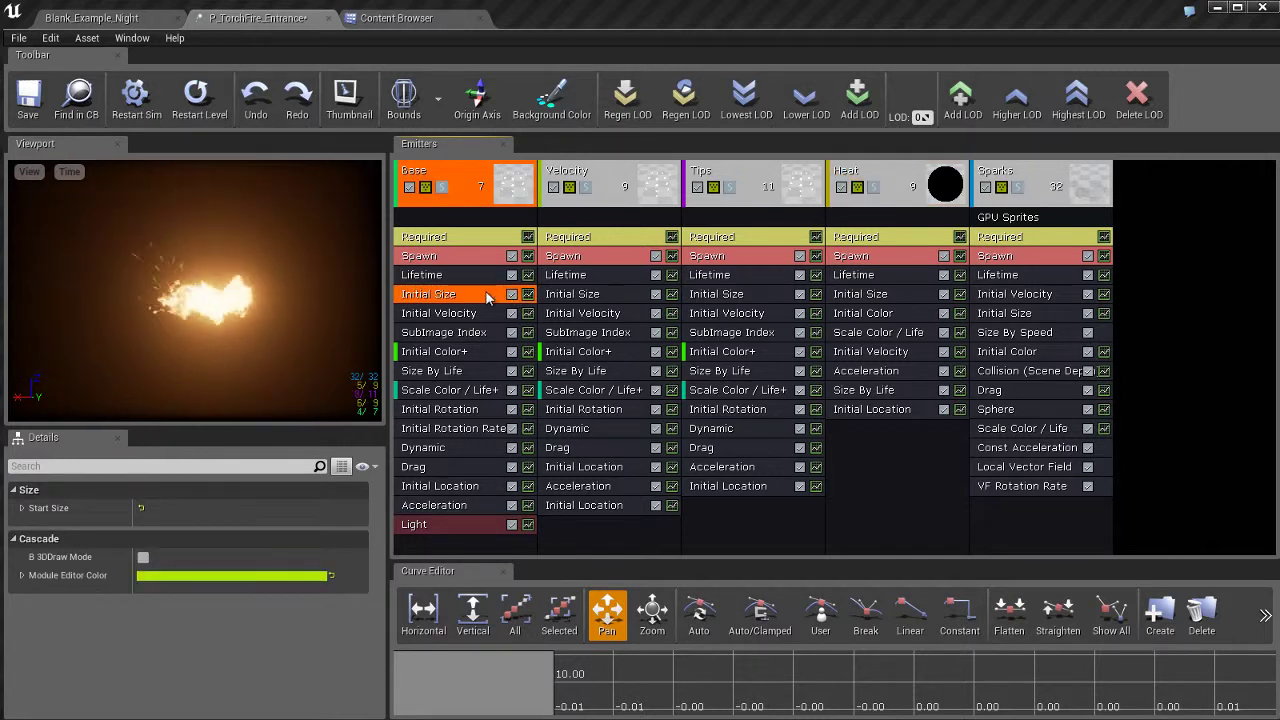
pyautogui.click(474, 256)
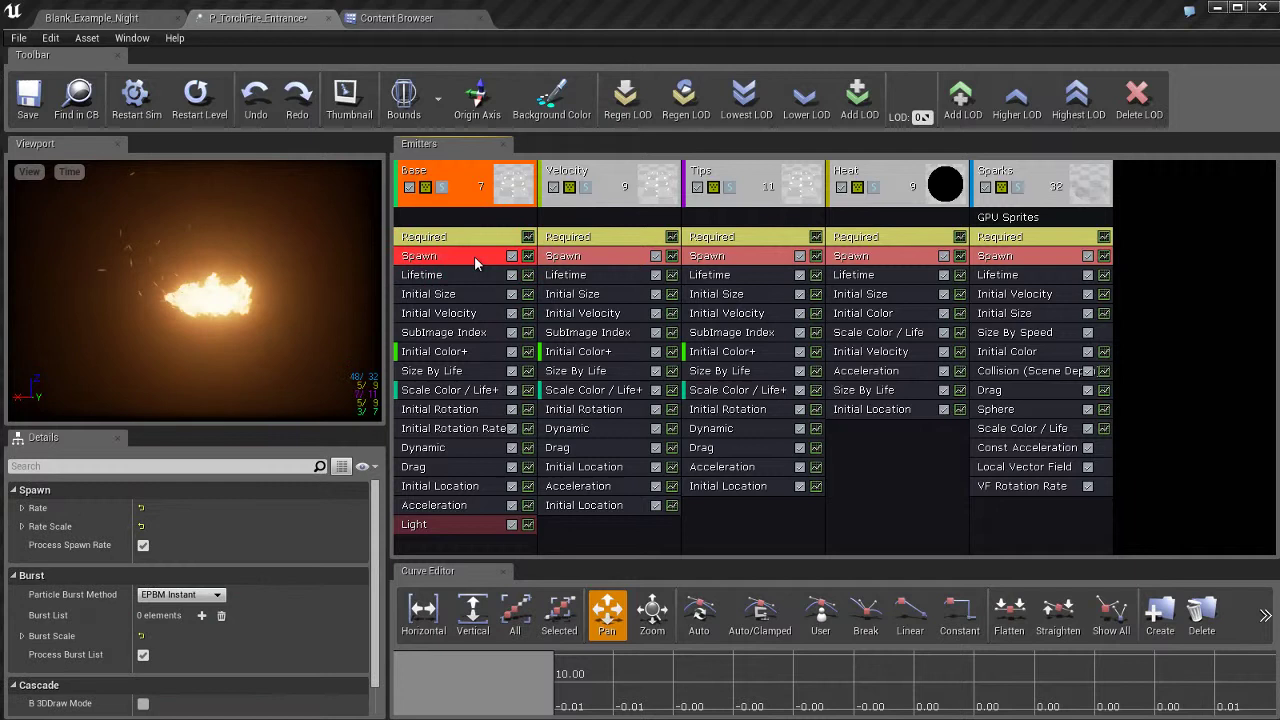
pyautogui.click(474, 205)
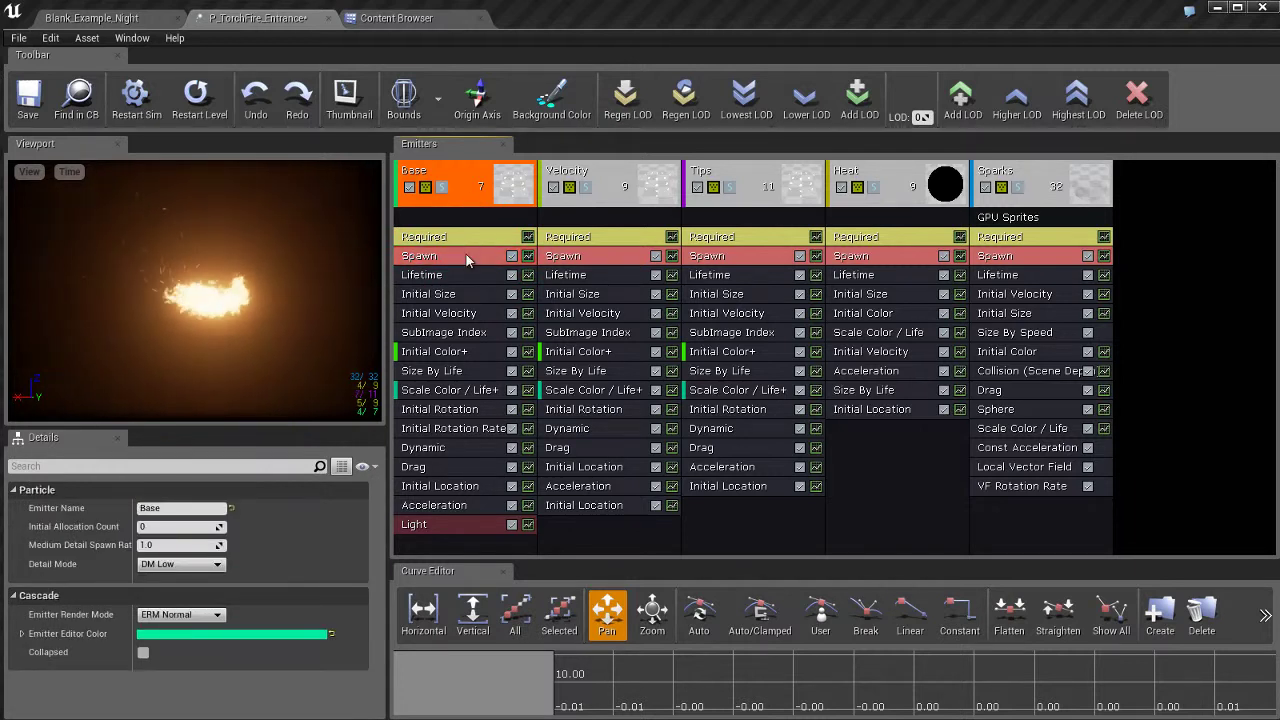
pyautogui.click(470, 260)
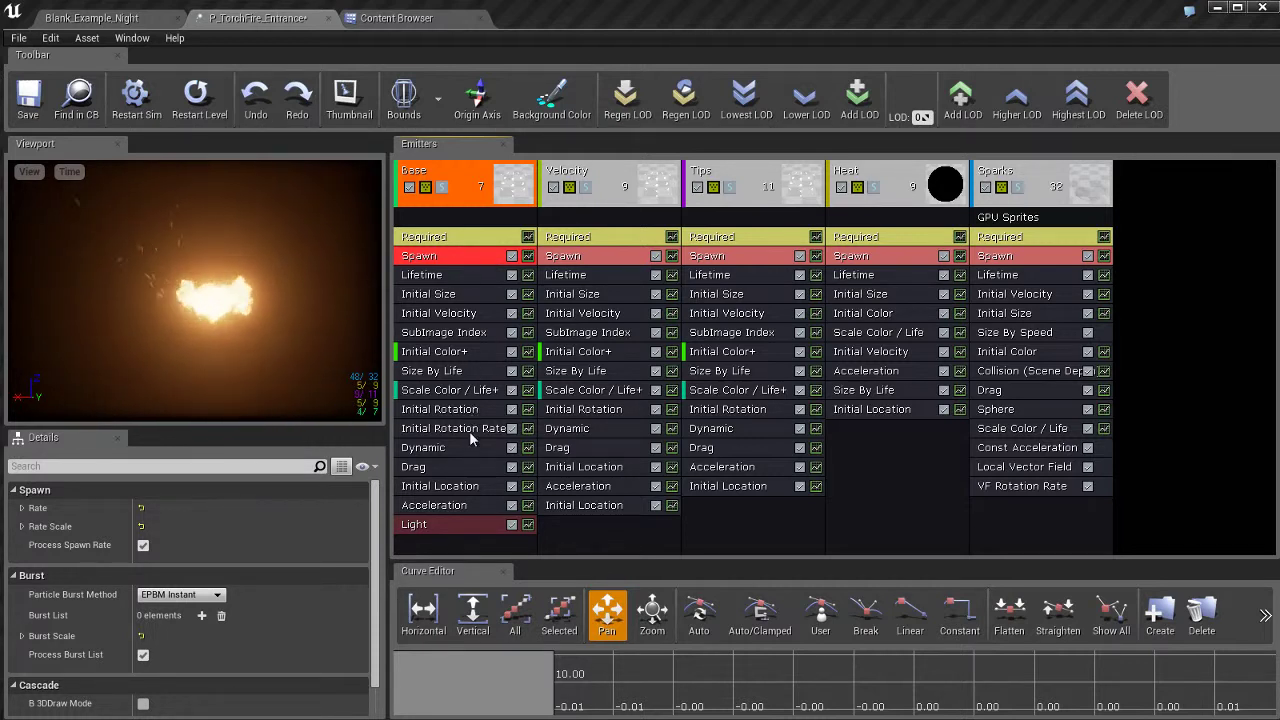
pyautogui.click(466, 527)
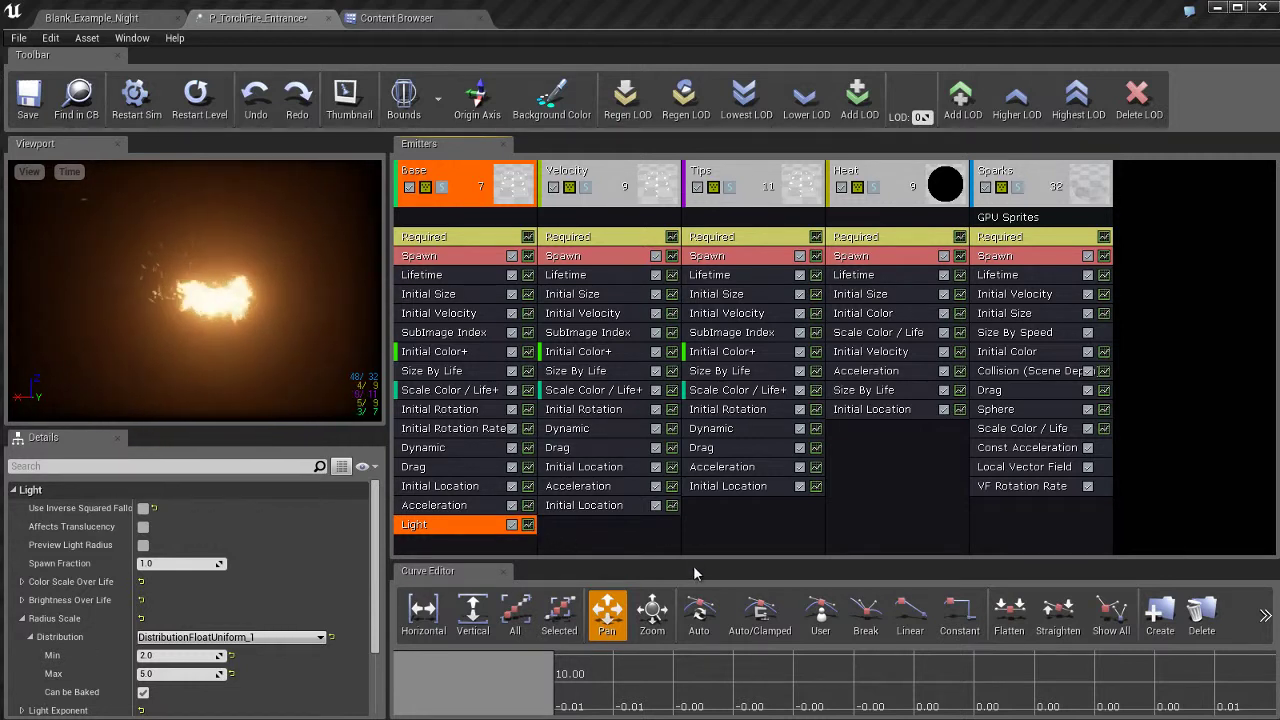
# Enlarge the curve editor and toggle the Base emitter's Size By Life curve into it.
pyautogui.moveTo(694, 561); pyautogui.dragTo(697, 418)
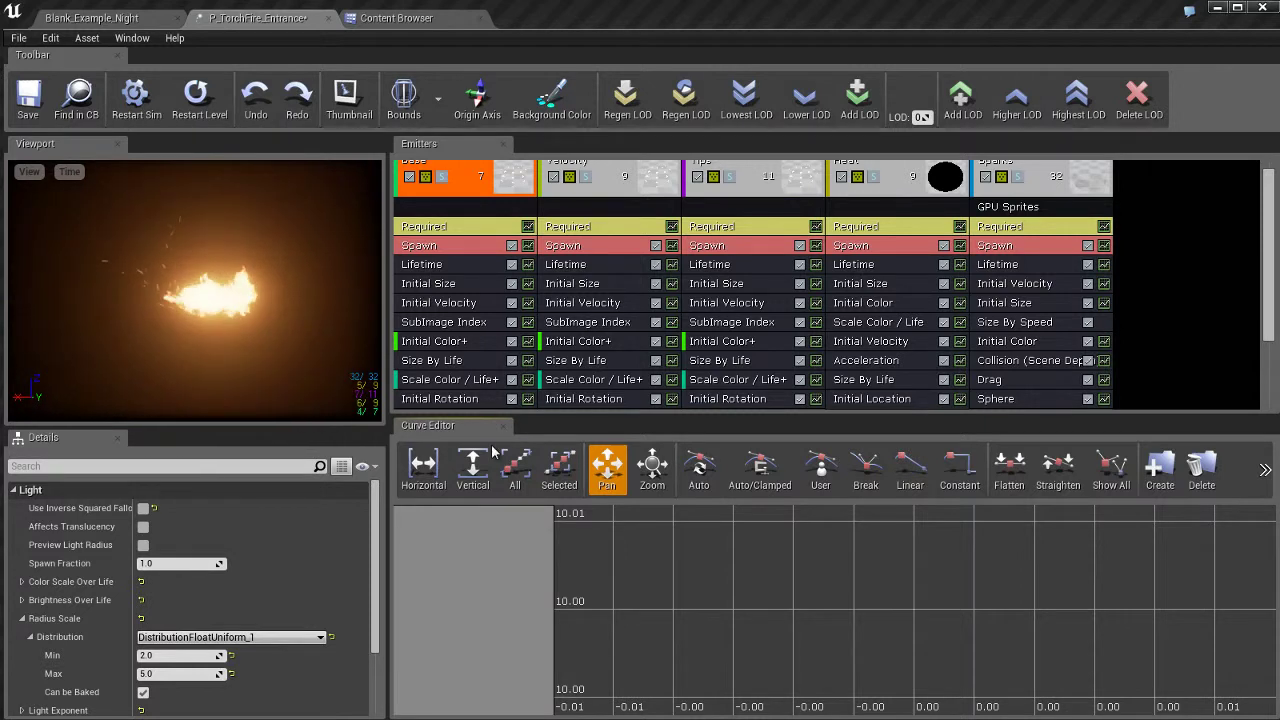
pyautogui.click(487, 361)
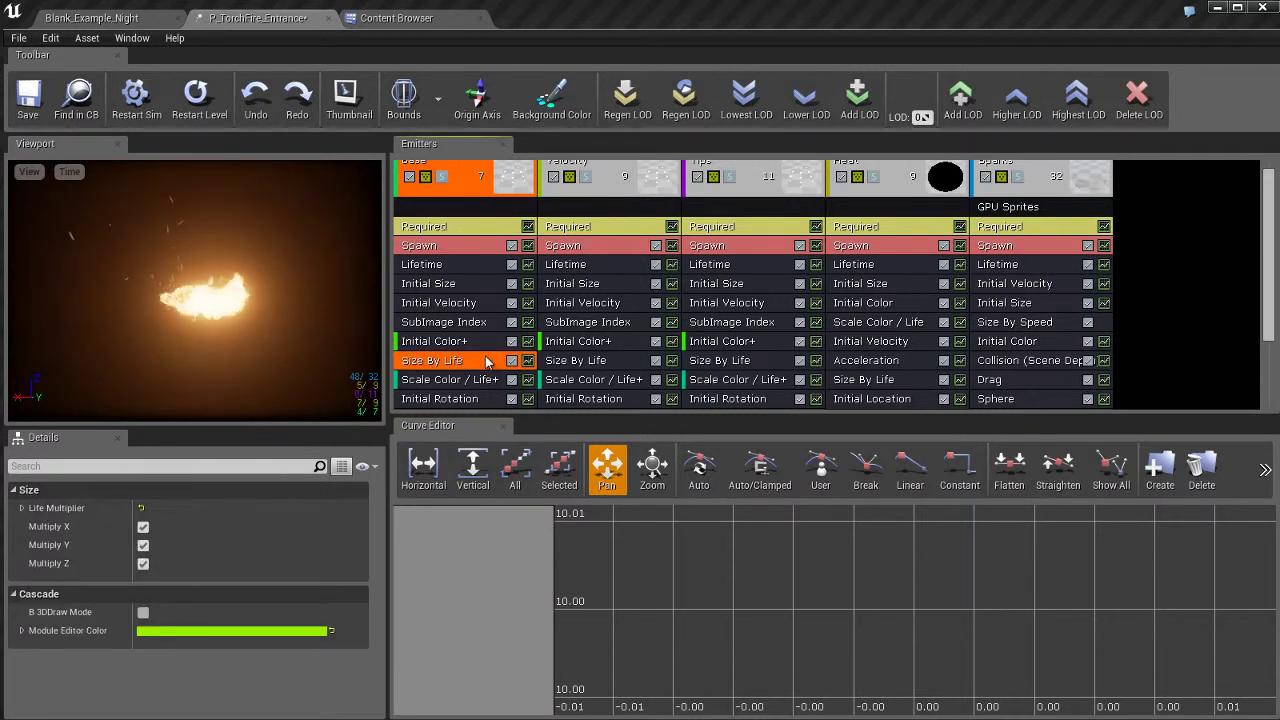
pyautogui.click(485, 342)
pyautogui.click(487, 364)
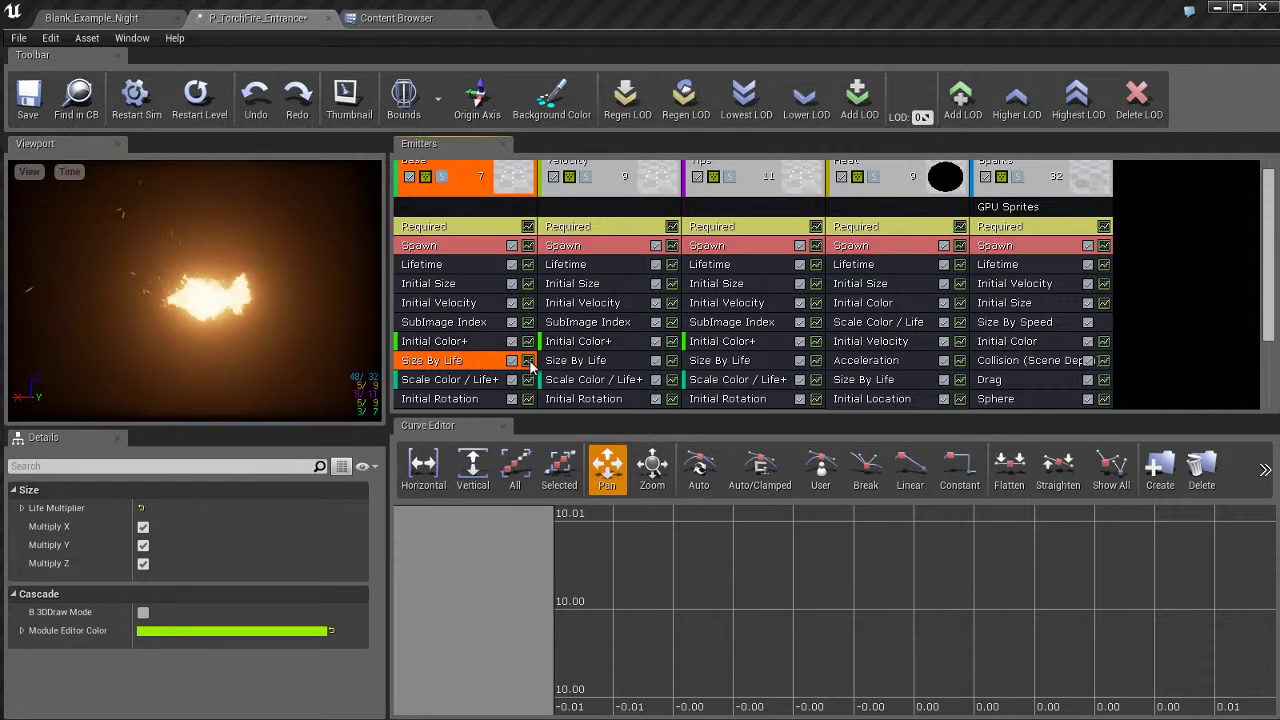
pyautogui.click(528, 361)
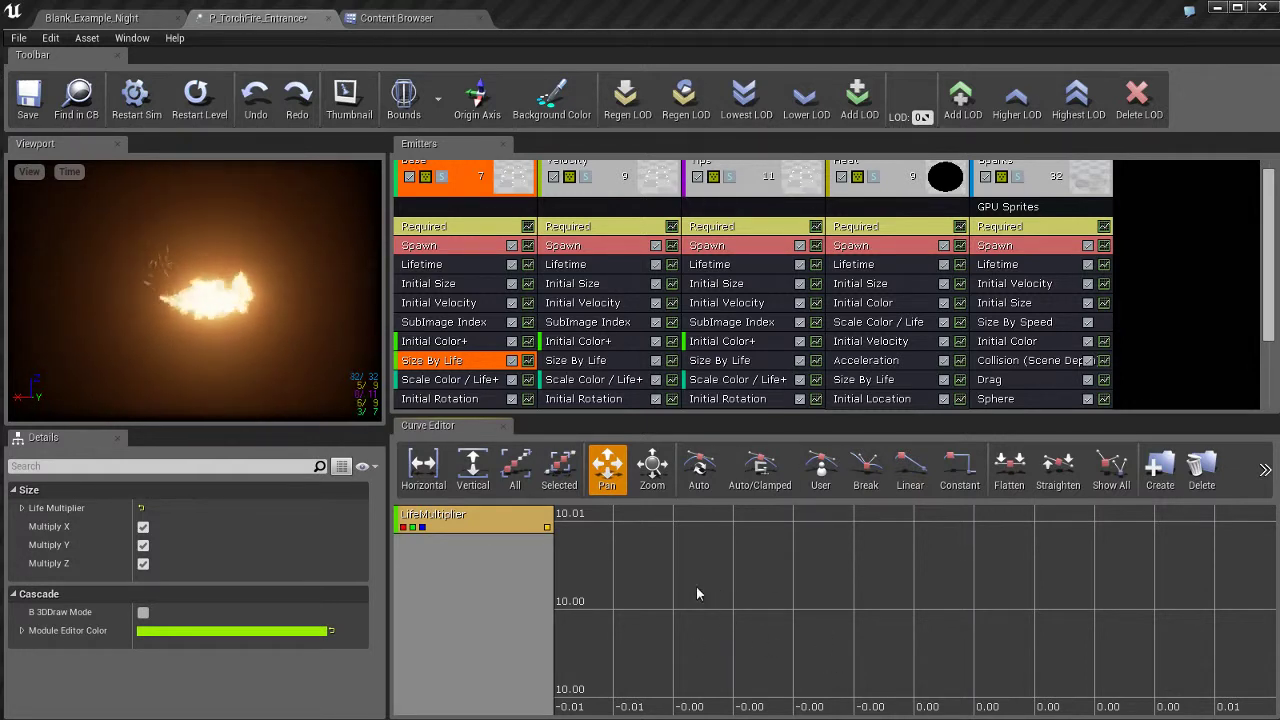
# Fit the graph vertically and horizontally to show the LifeMultiplier curve from 1.00 to 1.50.
pyautogui.click(474, 472)
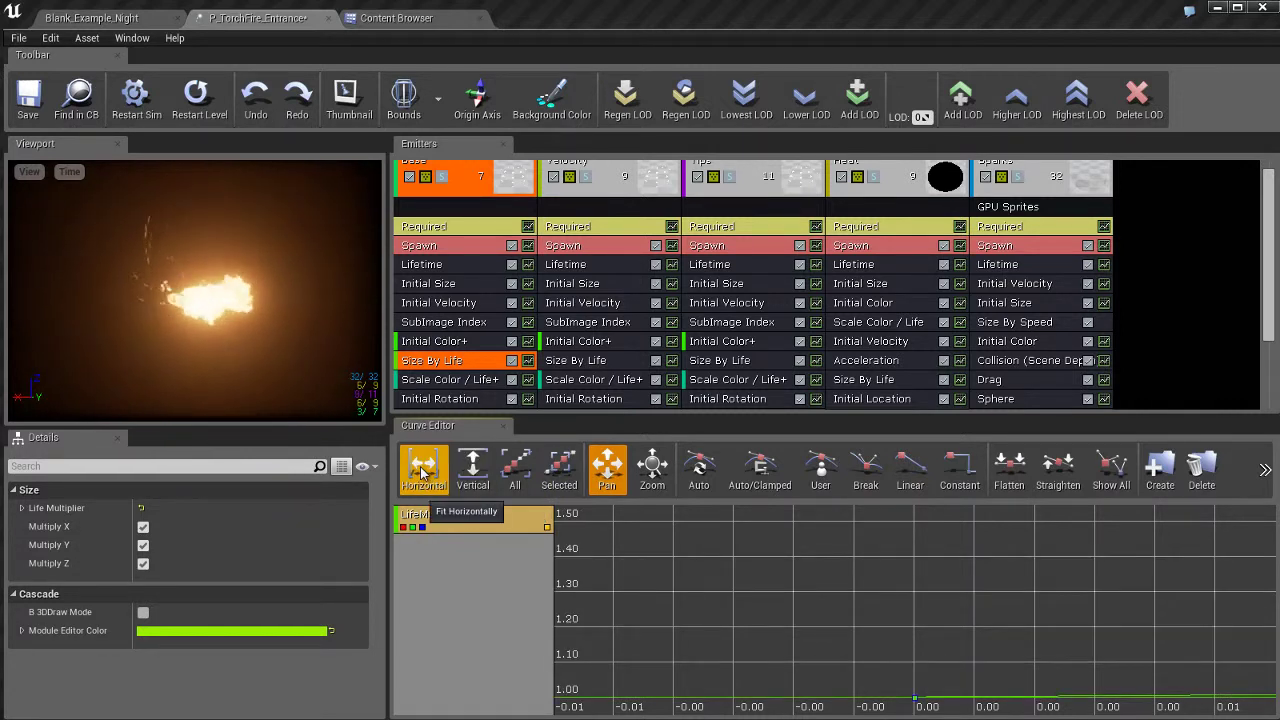
pyautogui.click(422, 472)
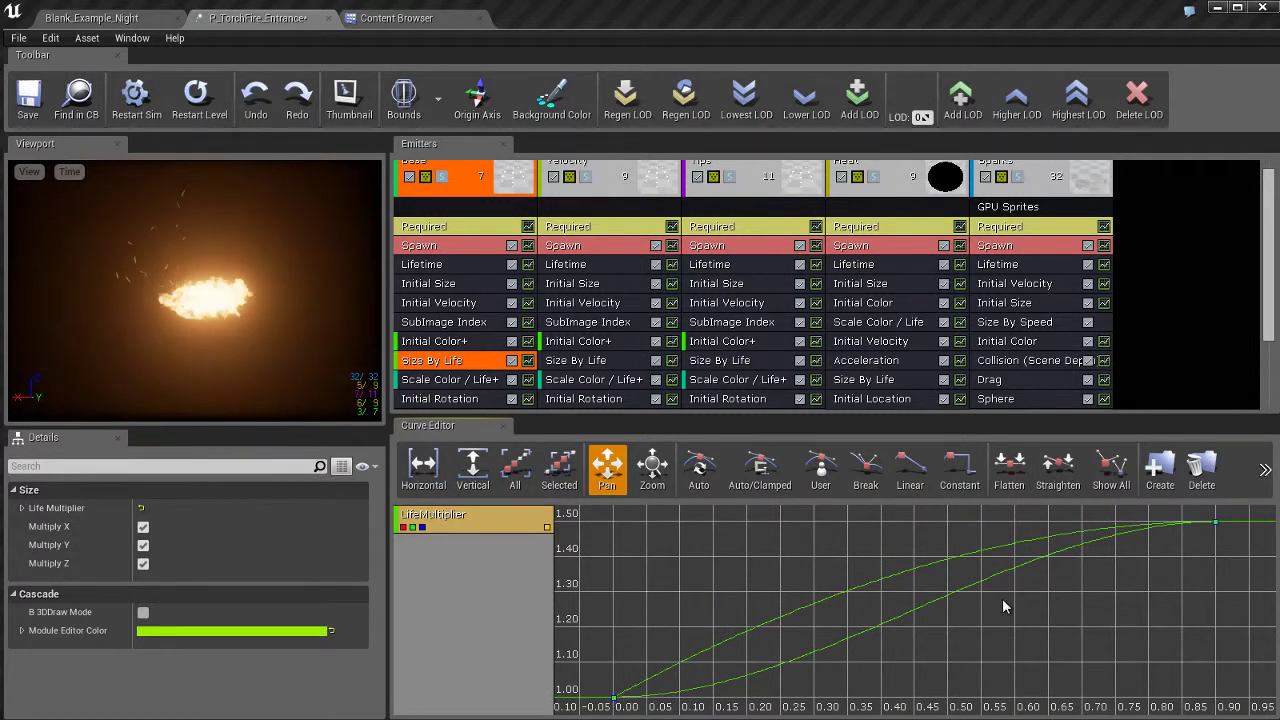
pyautogui.moveTo(1217, 533)
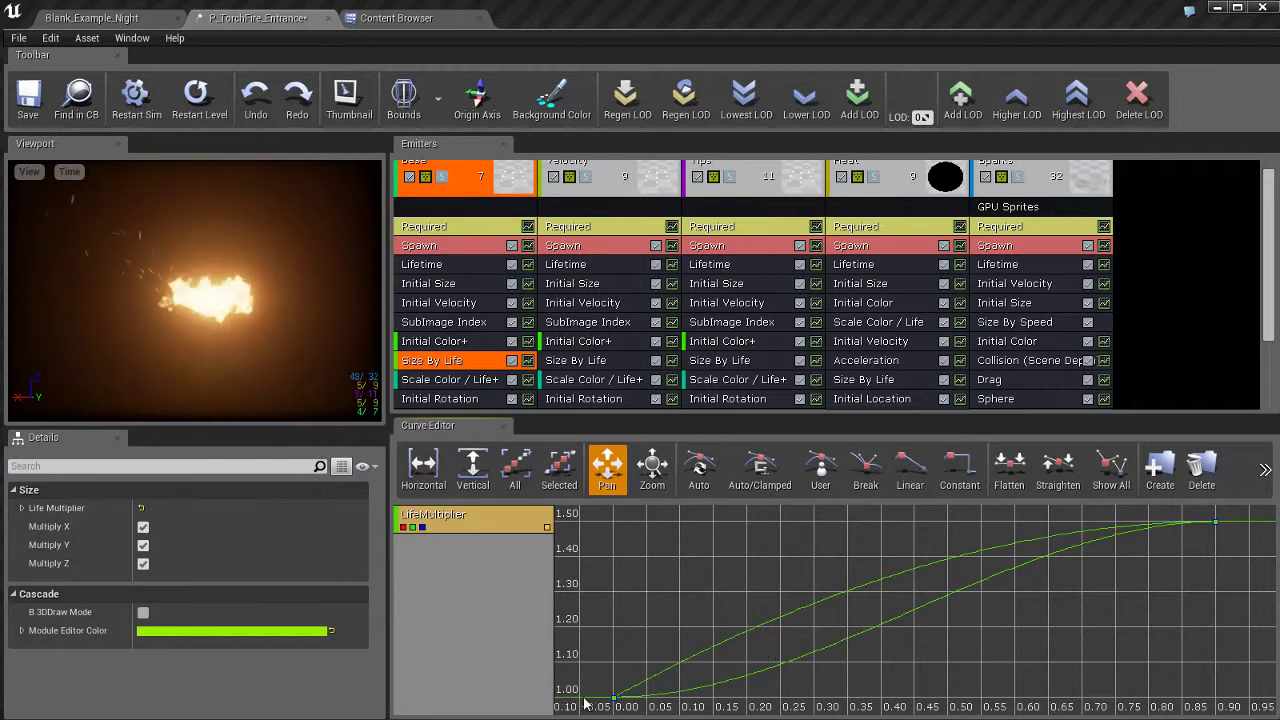
pyautogui.moveTo(629, 705)
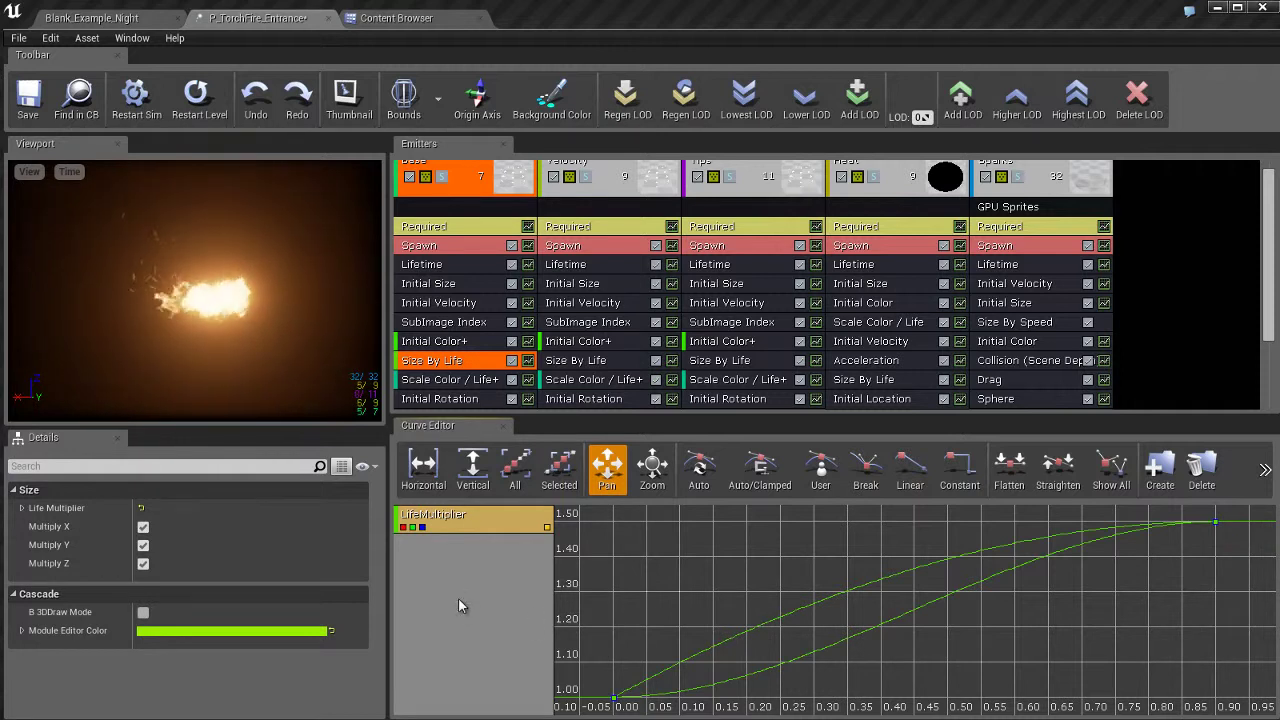
# Add the Initial Velocity and Initial Size curves of Base and Tips to the curve editor.
pyautogui.rightClick(491, 527)
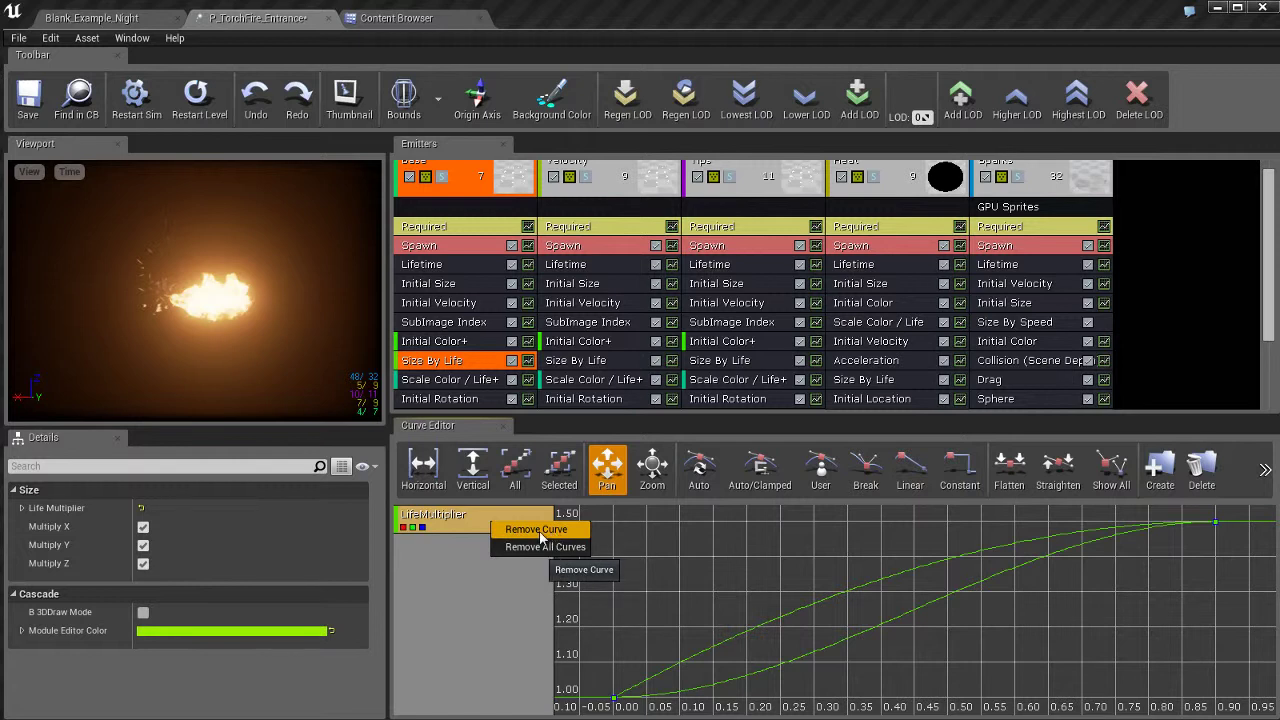
pyautogui.click(527, 301)
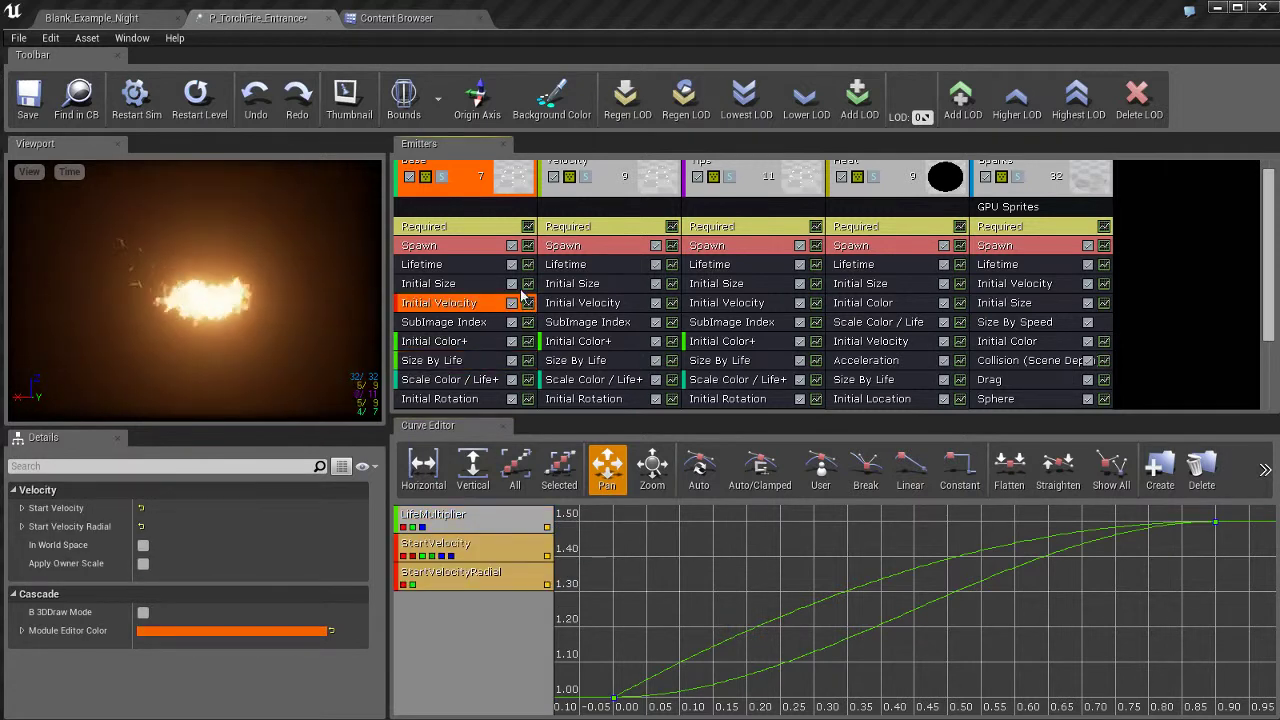
pyautogui.click(527, 284)
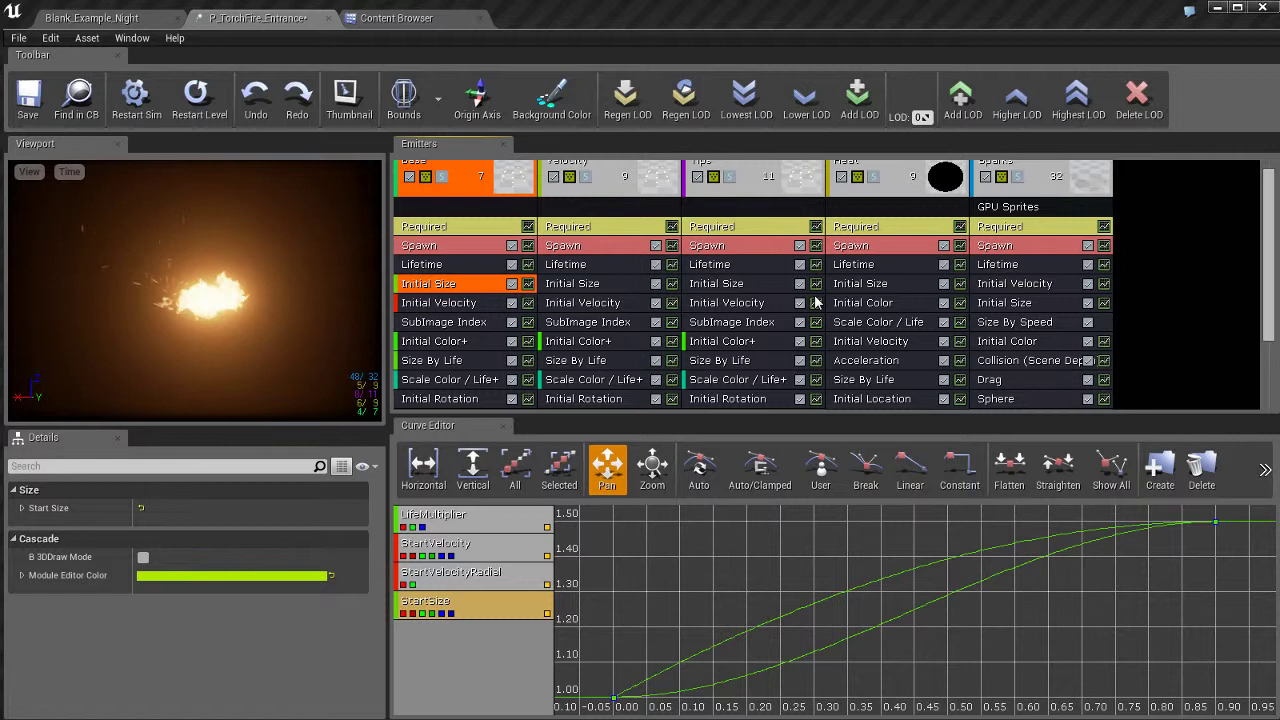
pyautogui.click(816, 284)
pyautogui.click(816, 302)
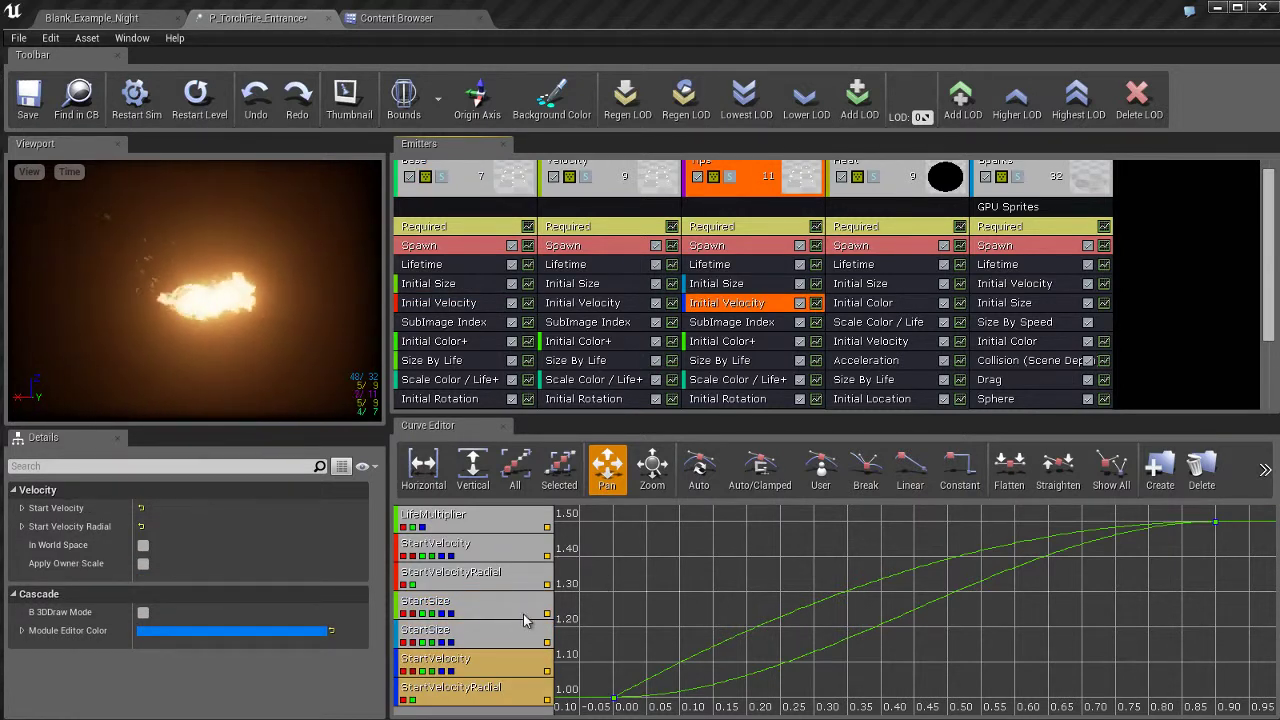
# Remove all curves, confirming with Yes, then add the Scale Color / Life+ curves.
pyautogui.rightClick(506, 546)
pyautogui.click(557, 572)
pyautogui.click(670, 354)
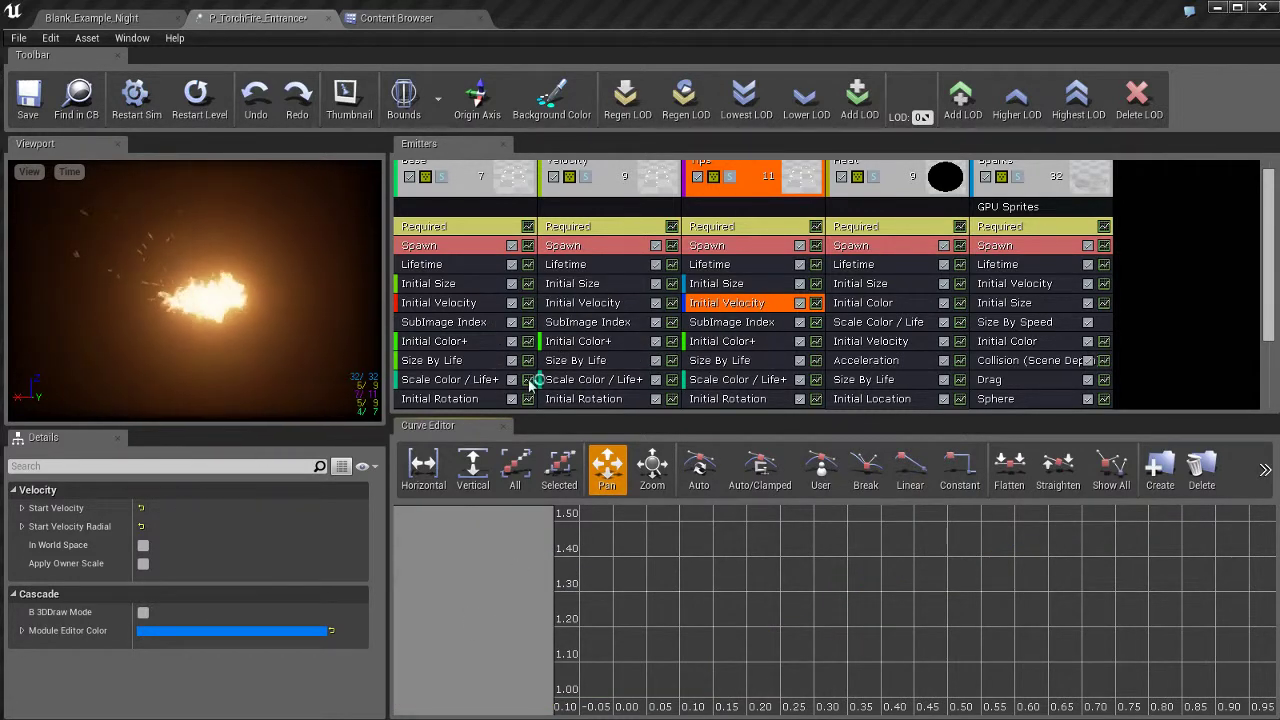
pyautogui.click(528, 381)
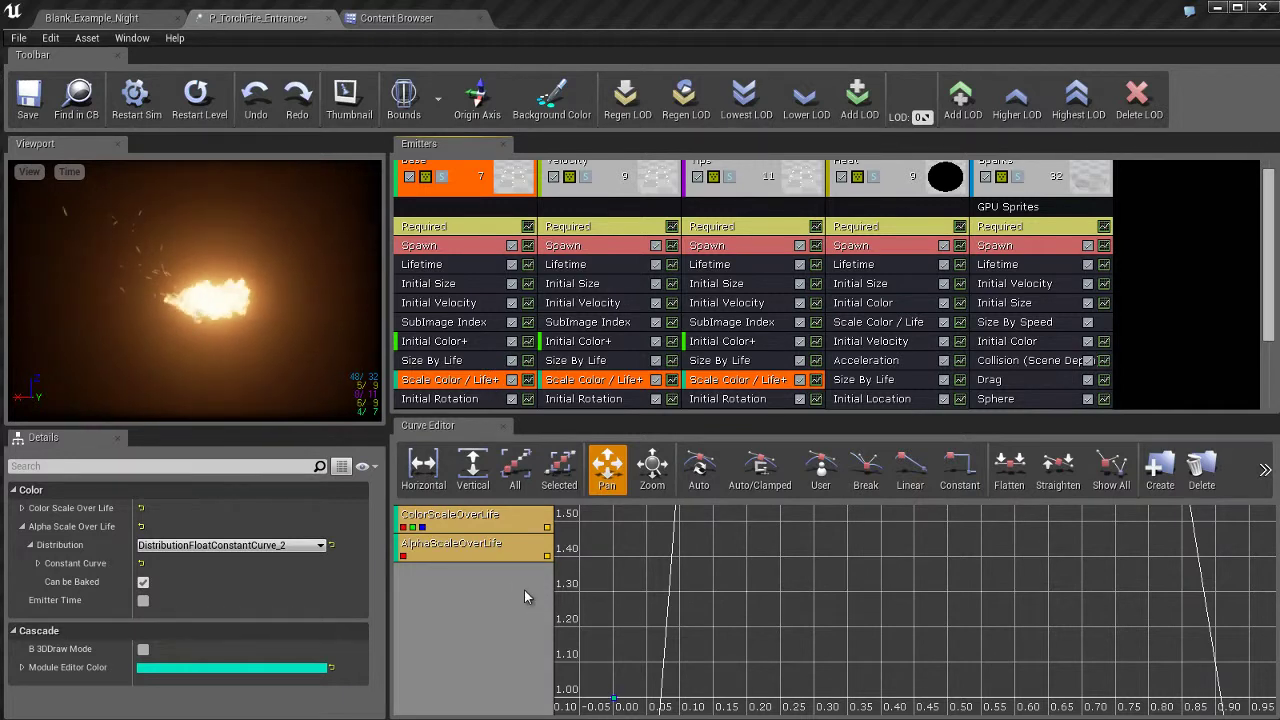
# Clear the ColorScaleOverLife and AlphaScaleOverLife curves via Remove All Curves, confirming with Enter.
pyautogui.rightClick(489, 549)
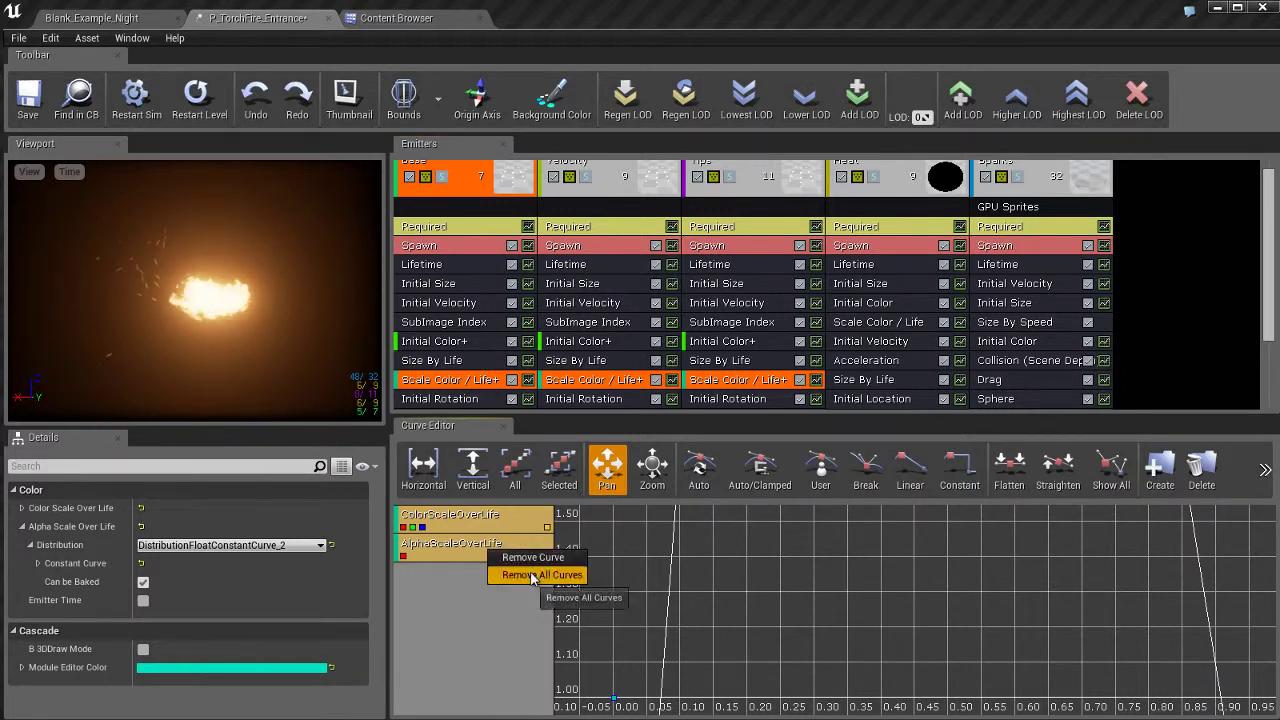
pyautogui.click(532, 576)
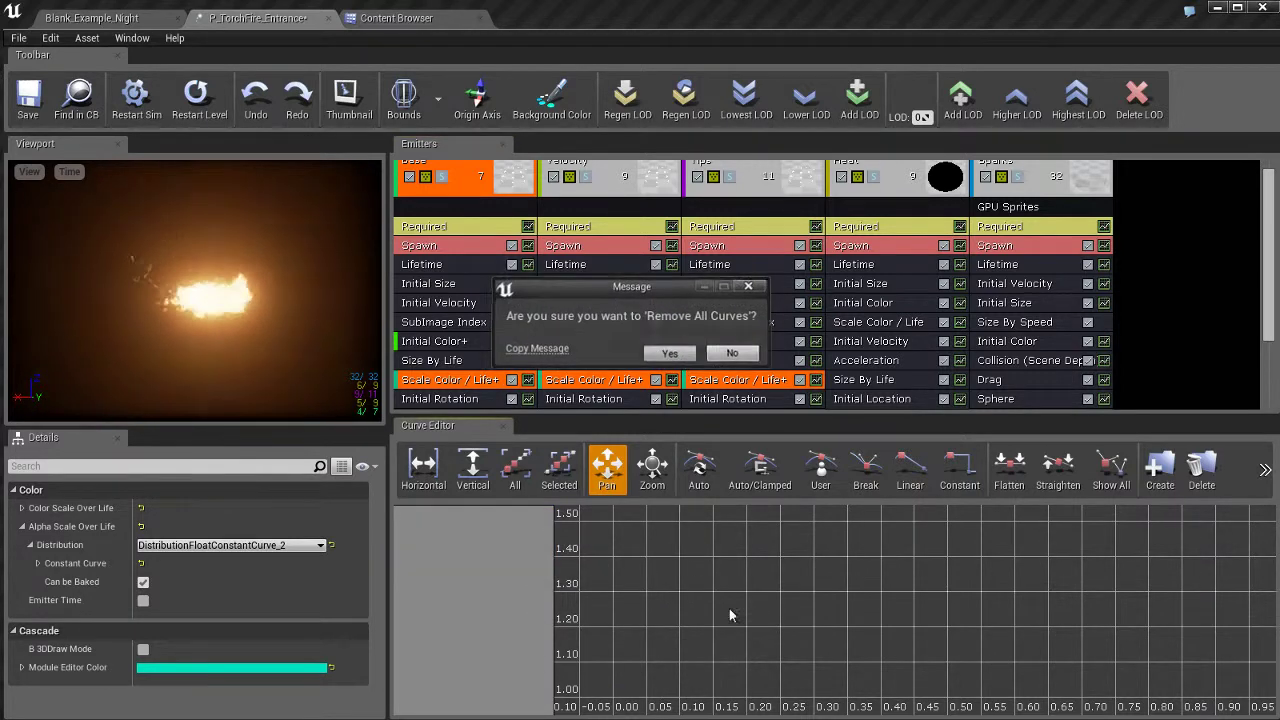
pyautogui.press('Return')
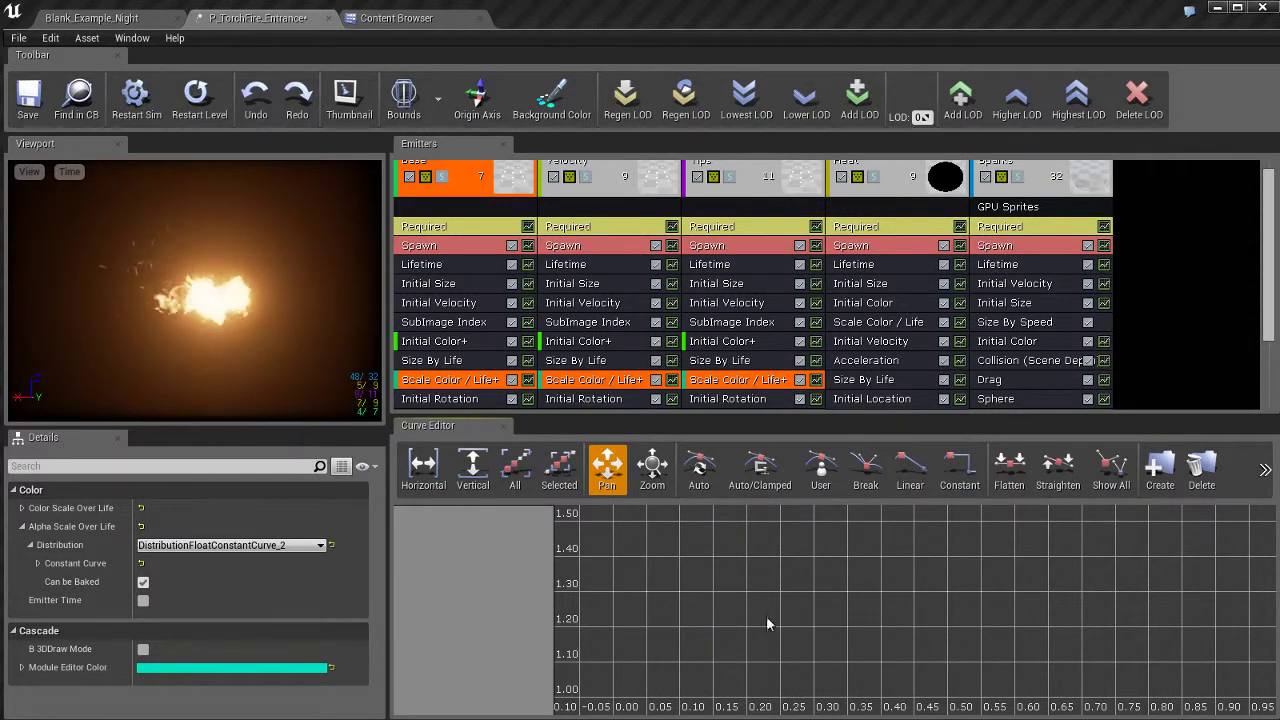